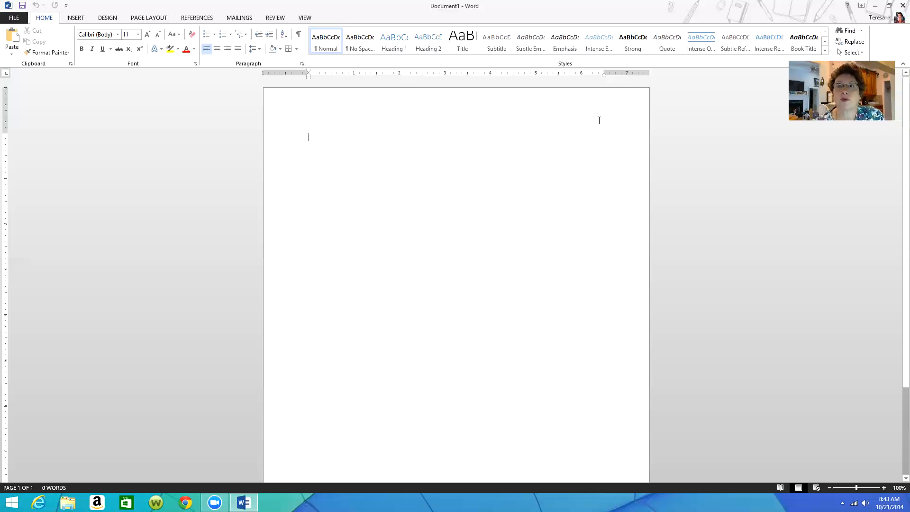
# Make single line spacing with 0 pt before and after the paragraph default for all documents based on the Normal template.
pyautogui.click(301, 63)
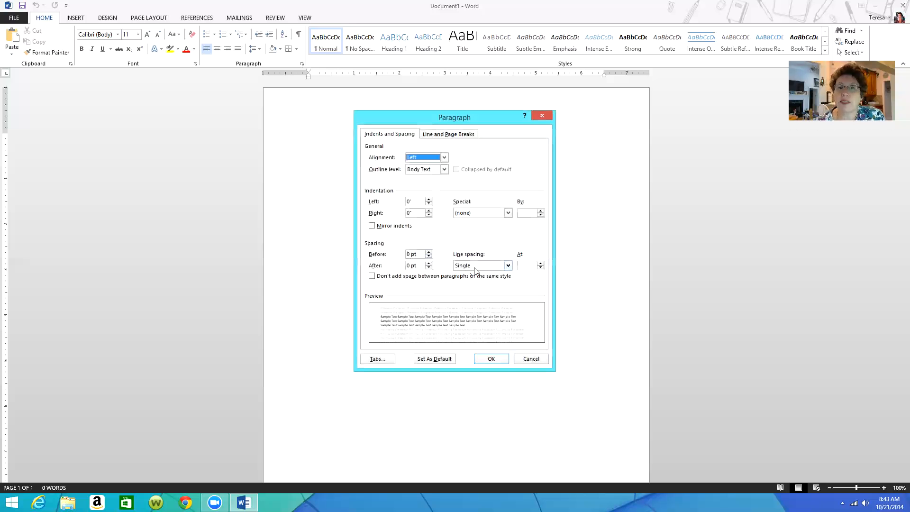
pyautogui.click(427, 360)
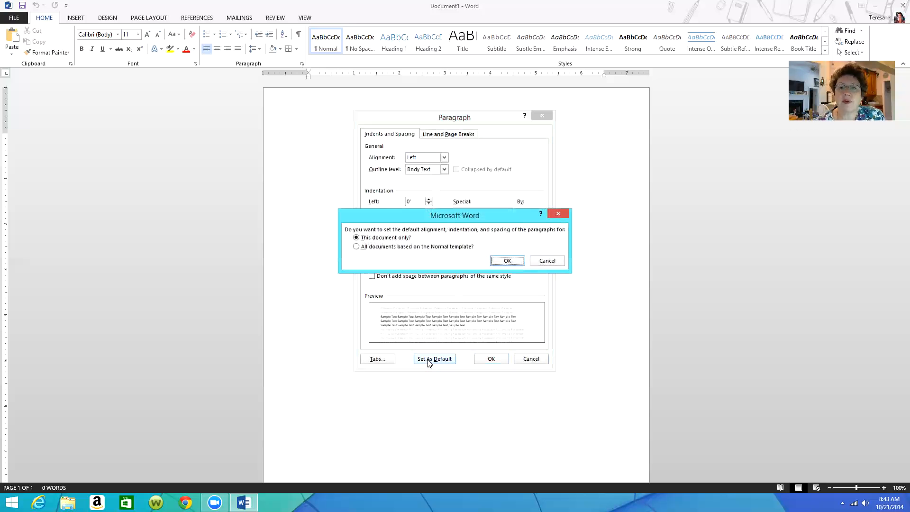
pyautogui.click(357, 247)
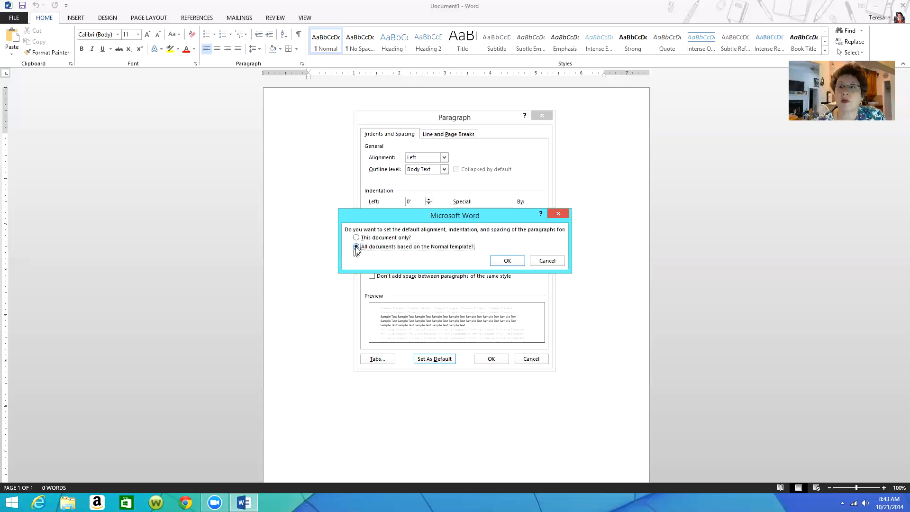
pyautogui.click(504, 260)
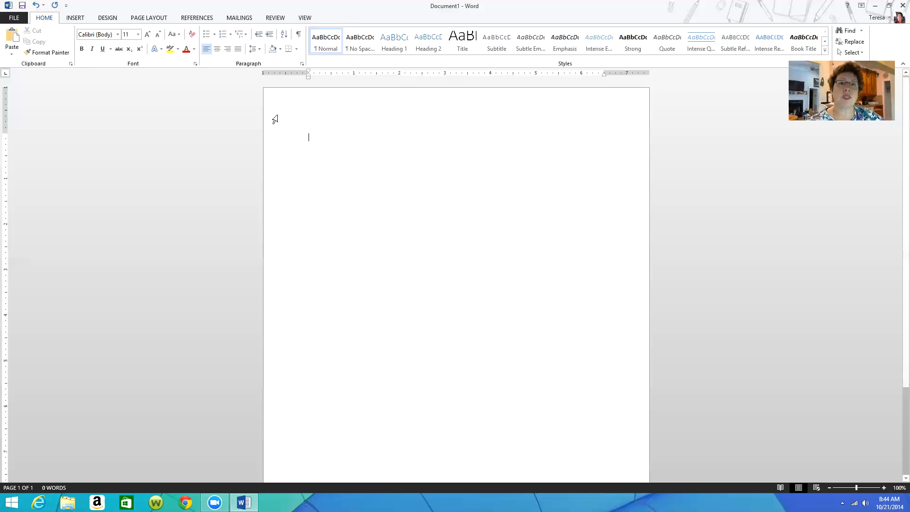
# Enter the author's full name in the page header and return to the document body.
pyautogui.doubleClick(320, 103)
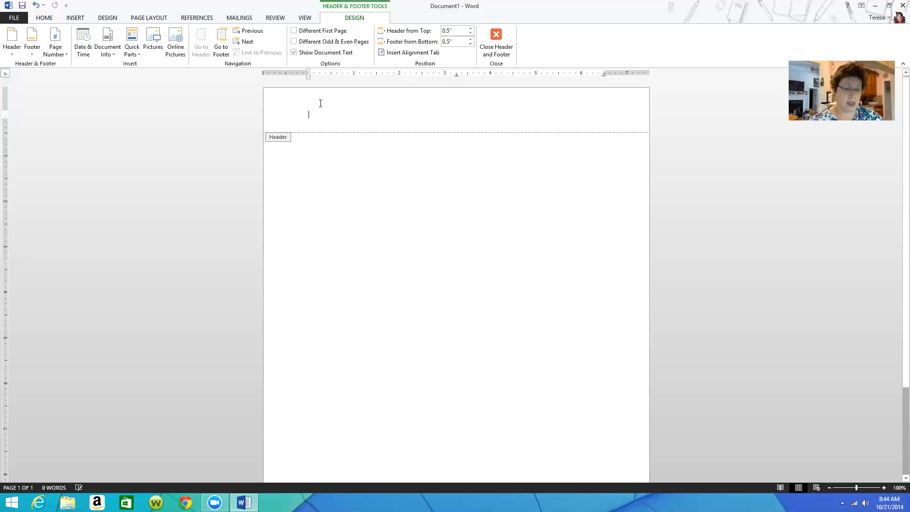
pyautogui.write('Teresa Lester')
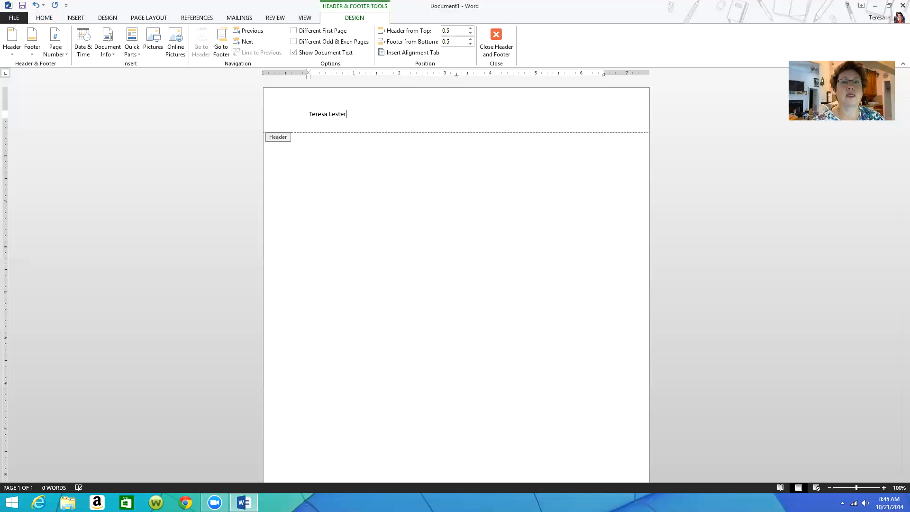
pyautogui.doubleClick(431, 184)
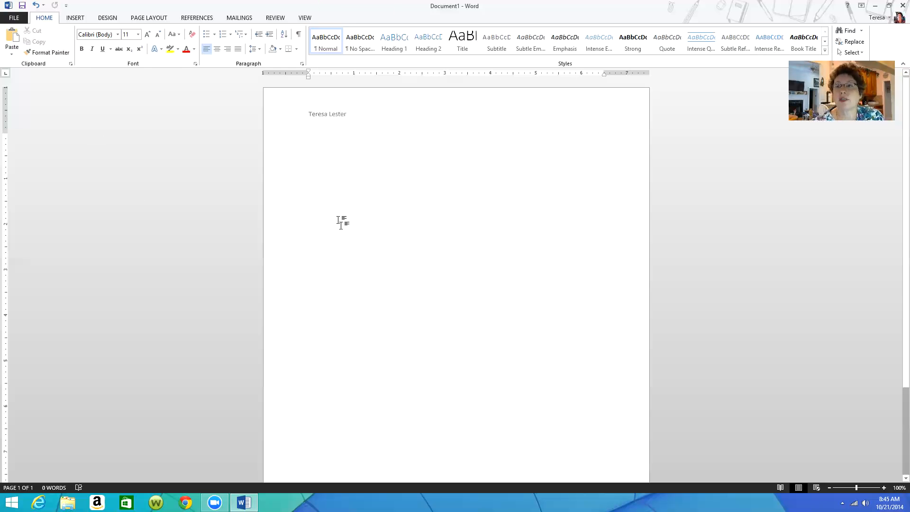
# Add the centred, bold 18-point title "Our American Presidents" at the start of the page and begin a new line below it.
pyautogui.click(138, 37)
pyautogui.click(130, 90)
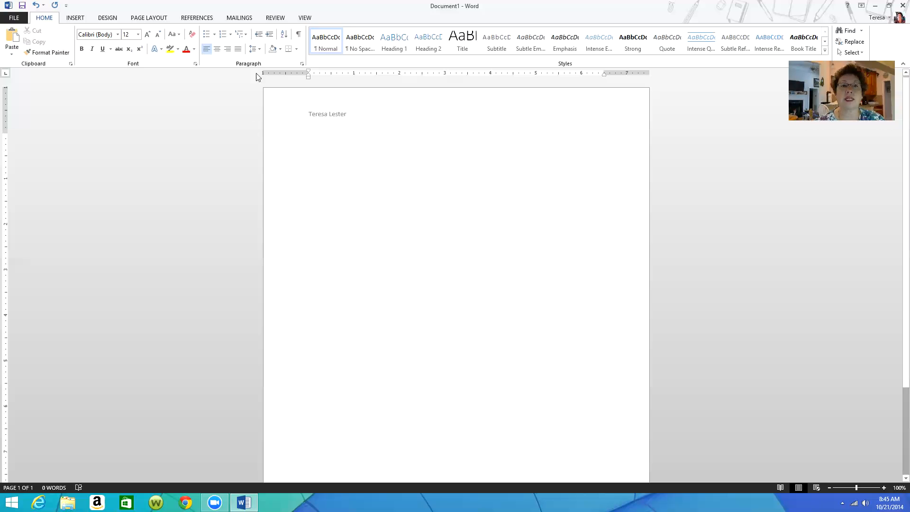
pyautogui.click(217, 50)
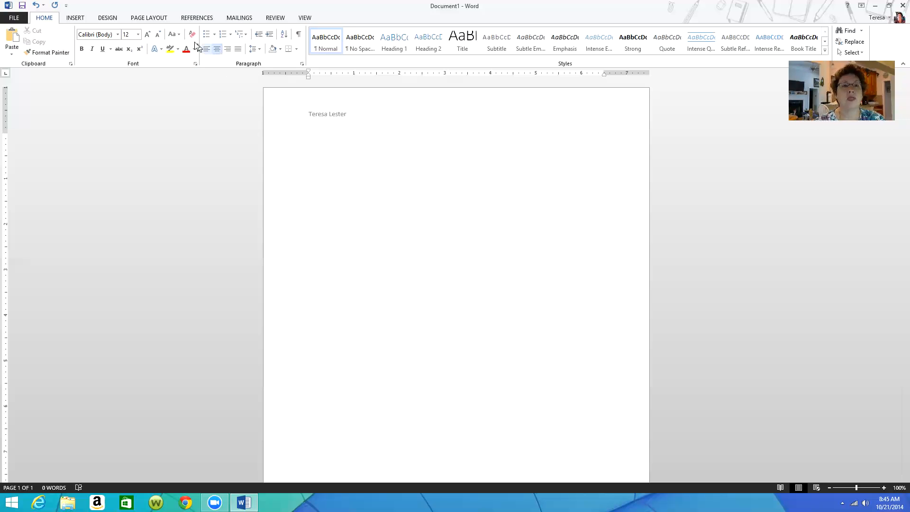
pyautogui.click(138, 34)
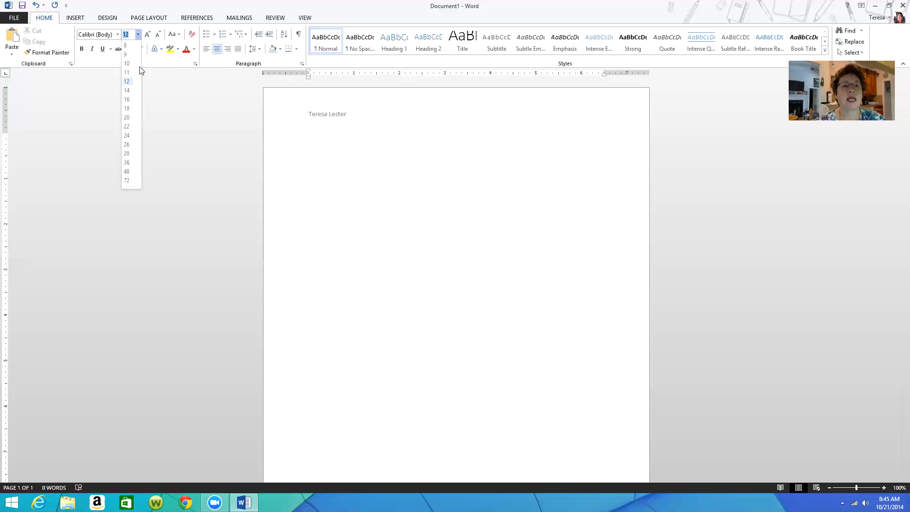
pyautogui.click(127, 109)
pyautogui.click(82, 50)
pyautogui.write('Our American Presidents')
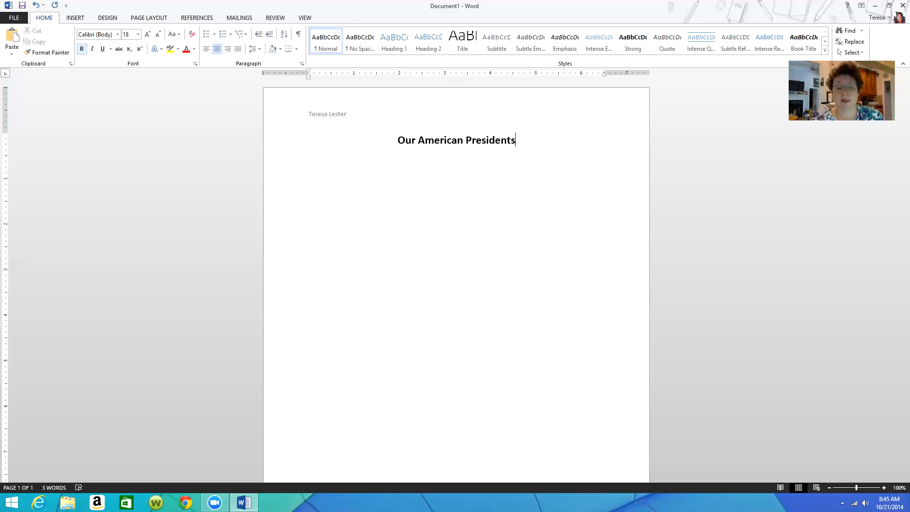
pyautogui.press('Return')
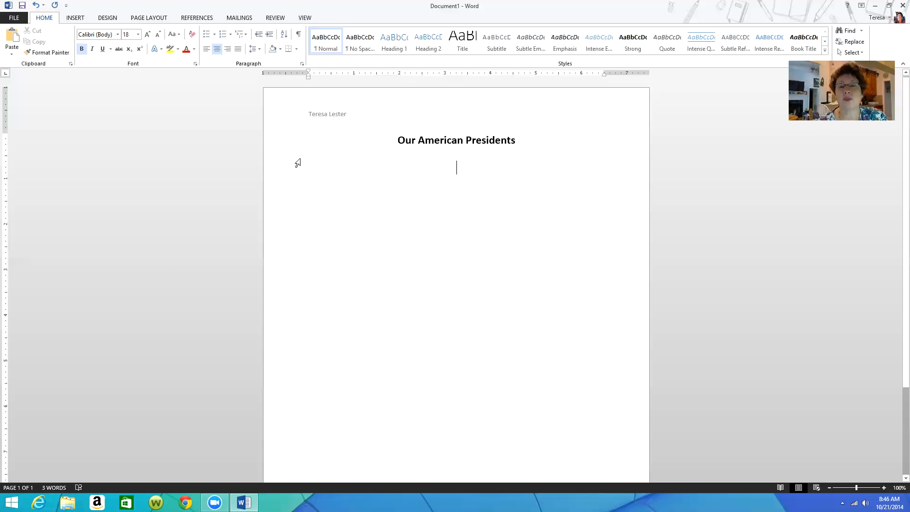
# Add the left-aligned, bold 14-point subheading "Abraham Lincoln" below the title.
pyautogui.click(206, 50)
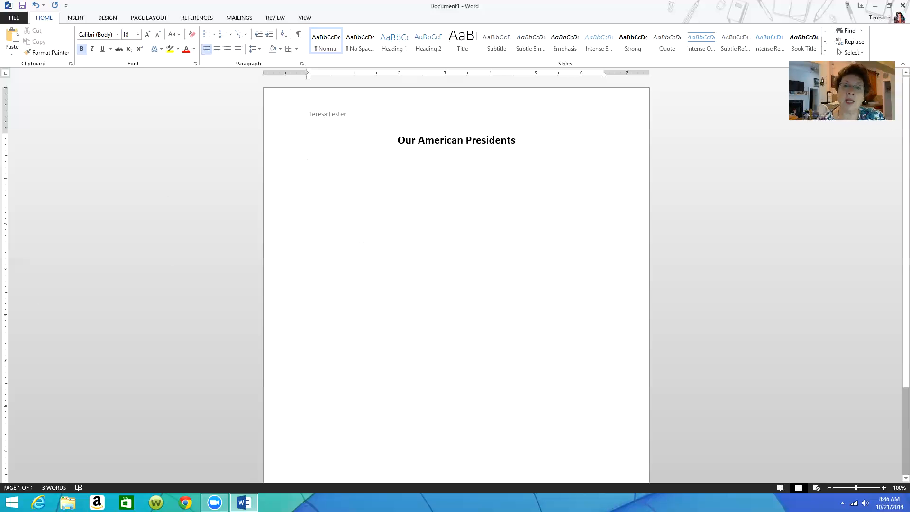
pyautogui.click(82, 49)
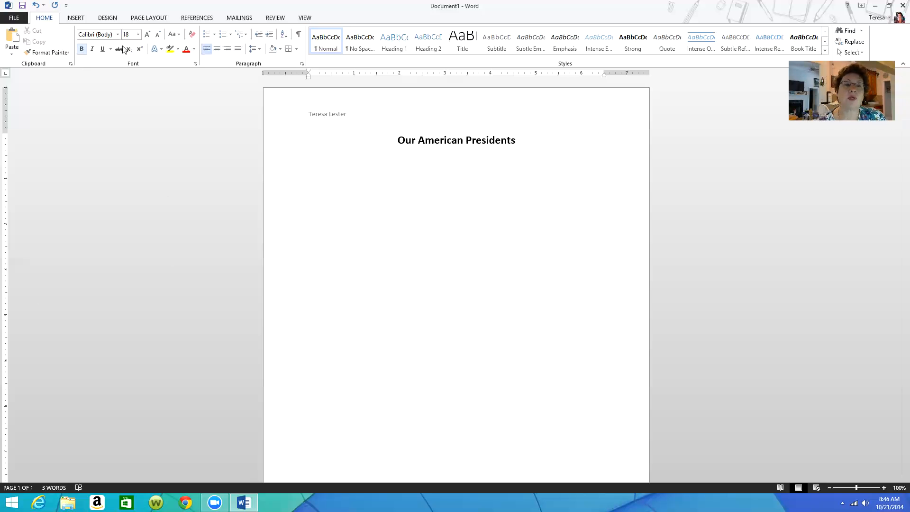
pyautogui.click(138, 34)
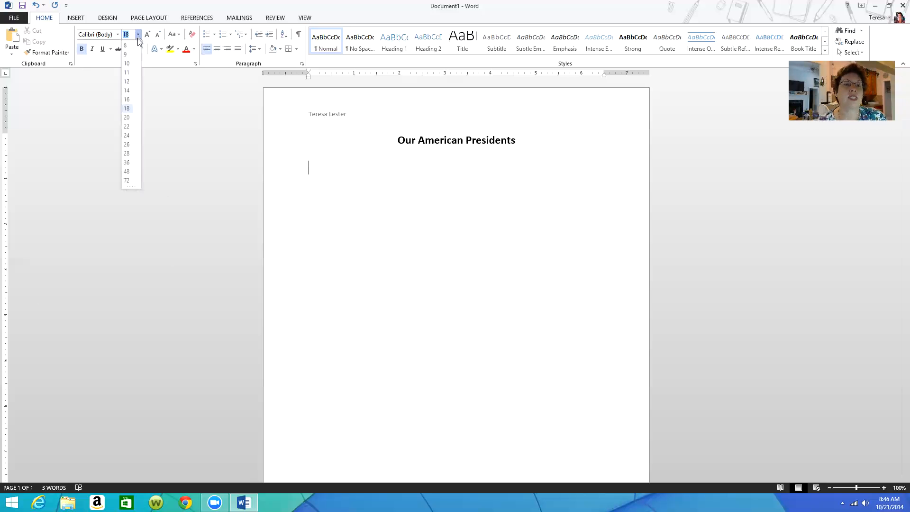
pyautogui.click(127, 90)
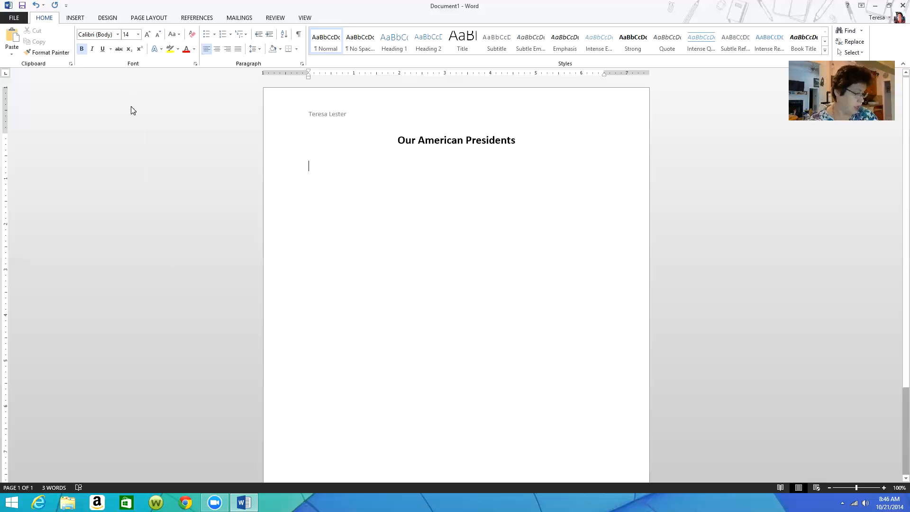
pyautogui.write('Abra')
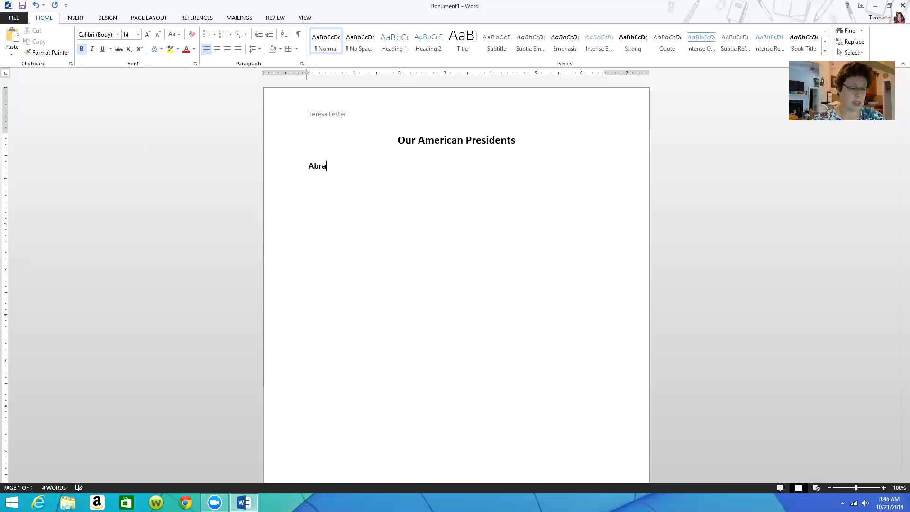
pyautogui.write('ham Lin')
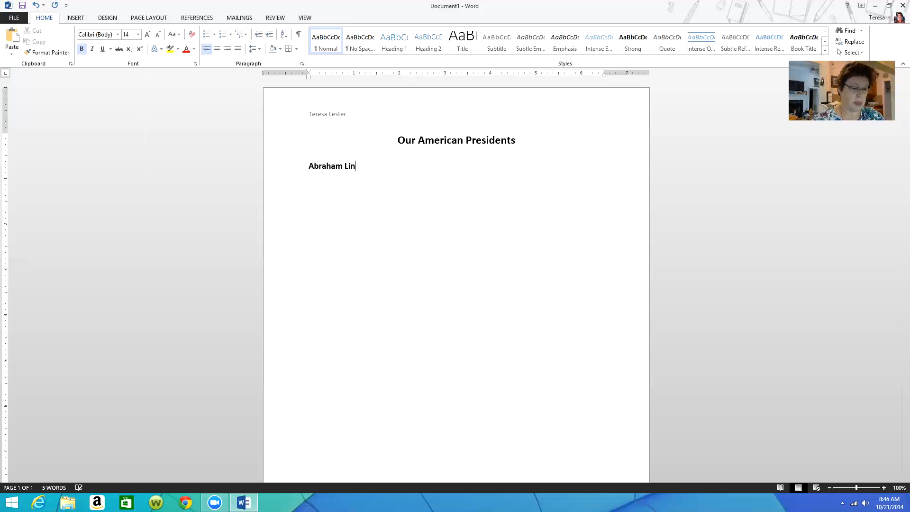
pyautogui.write('coln')
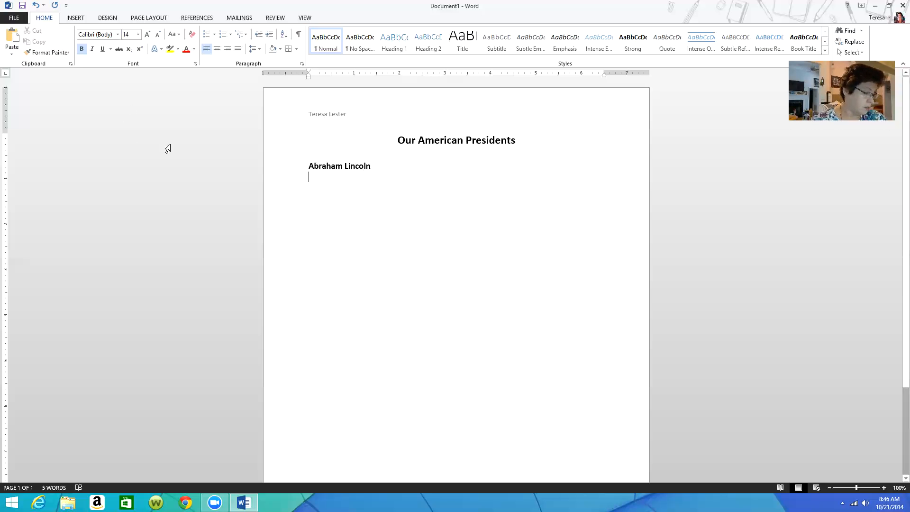
# Add the non-bold lines "Born: 1809" and "Died: 1865" under the Abraham Lincoln subheading.
pyautogui.click(82, 50)
pyautogui.write('Born:')
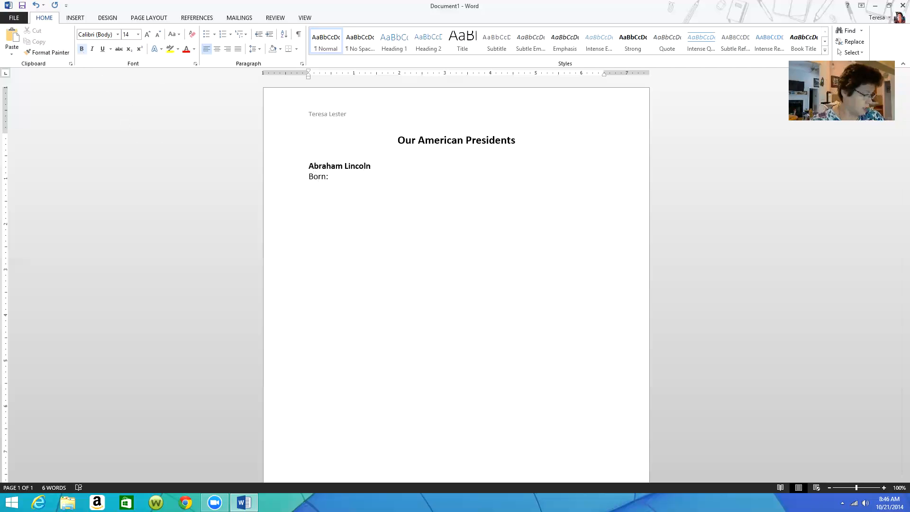
pyautogui.write('1809 ')
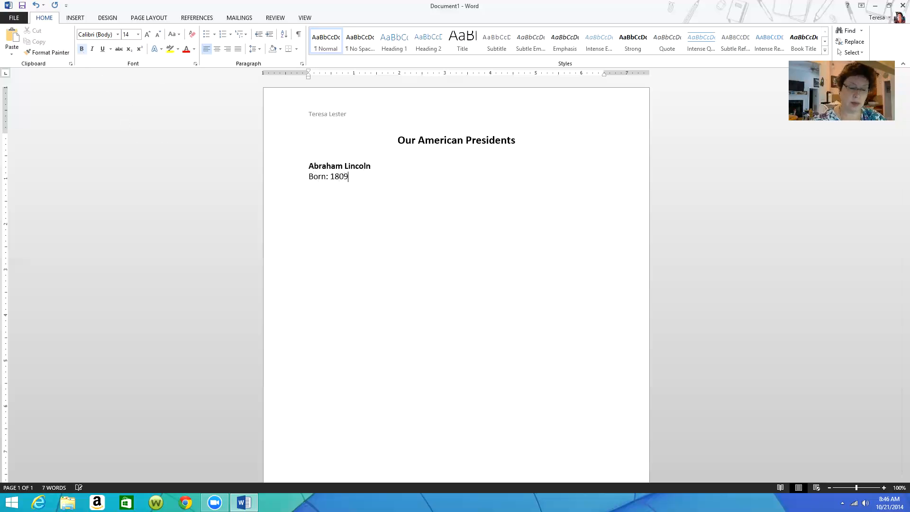
pyautogui.write('Died:')
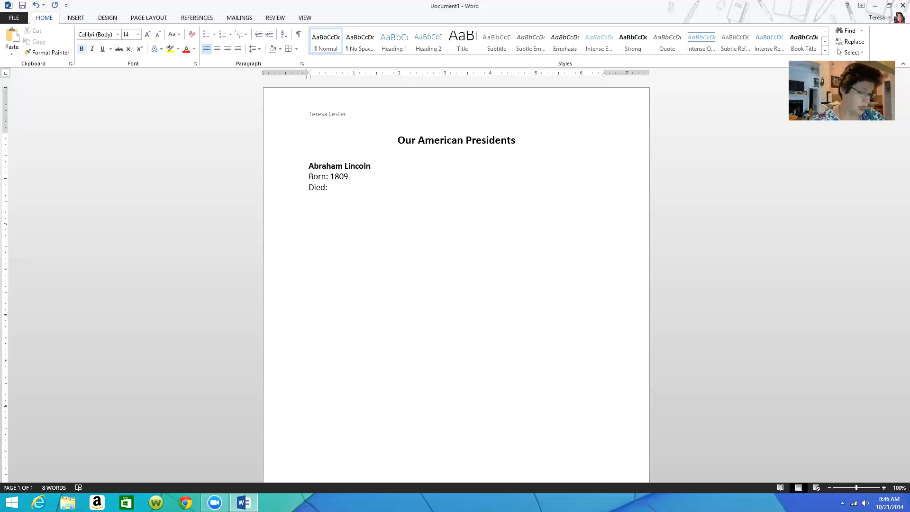
pyautogui.write(' 1865')
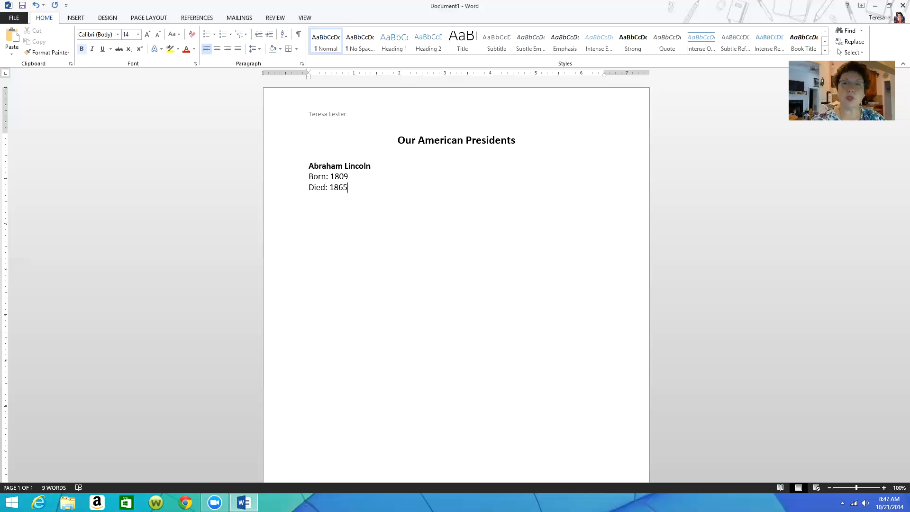
# Write a roughly three-line paragraph of random placeholder text in italic 12-point type, separated by blank space from the "Died" line and ending in "....".
pyautogui.press('Return')
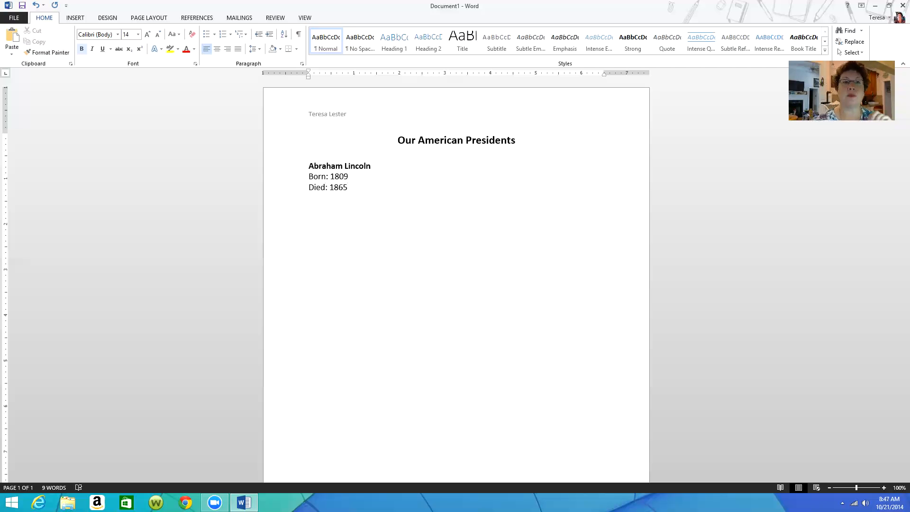
pyautogui.click(92, 50)
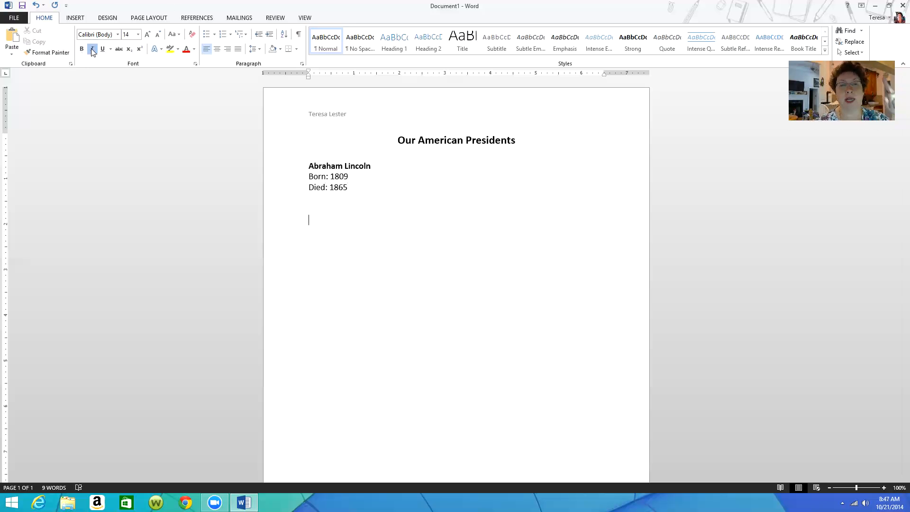
pyautogui.click(138, 34)
pyautogui.click(127, 88)
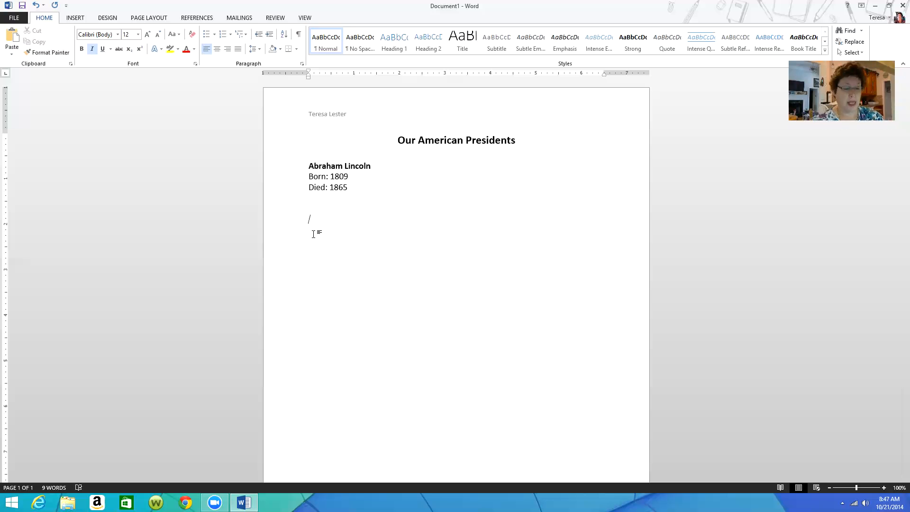
pyautogui.write('s;ghs;hfghsf;djh ; jkgh ;jhs')
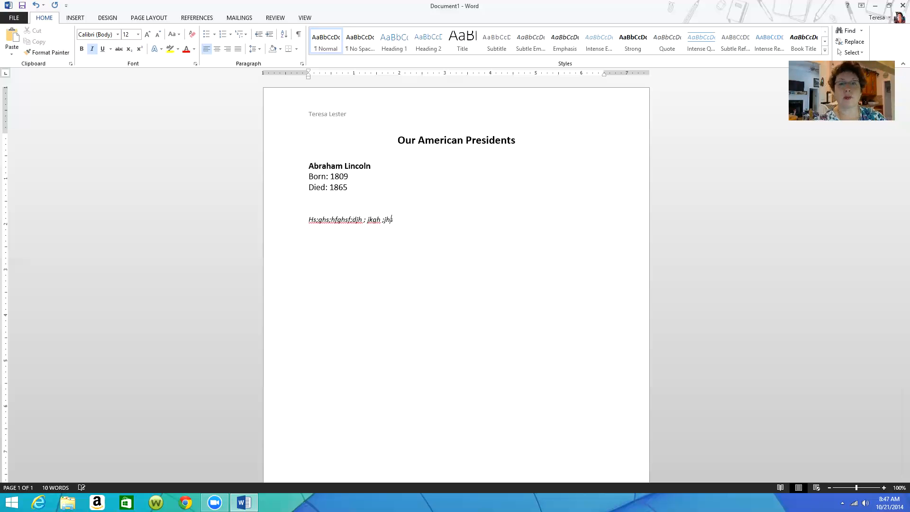
pyautogui.write(' df;jkh ;kgh;lksdfhgsk;dhgk;shdk;ghfkh ')
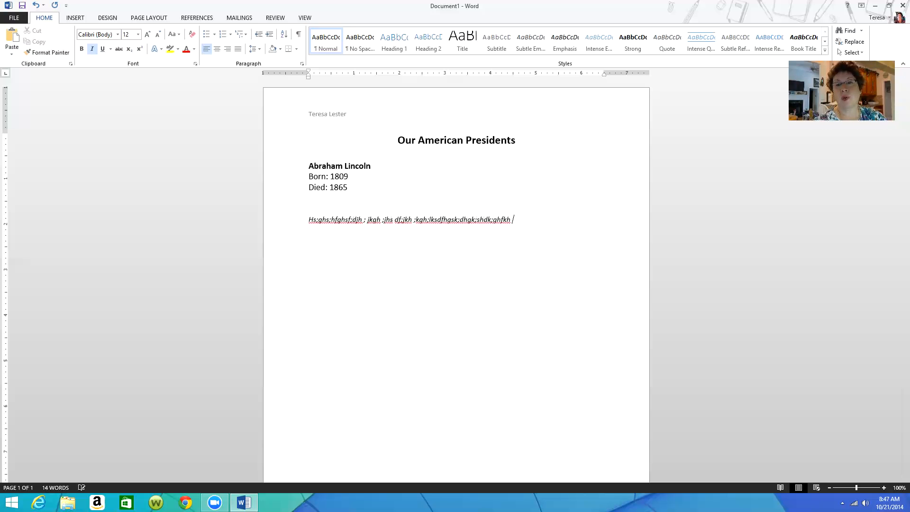
pyautogui.write('gdk;lhgkhsdfk hg;khskdhgfh sdgh;skd')
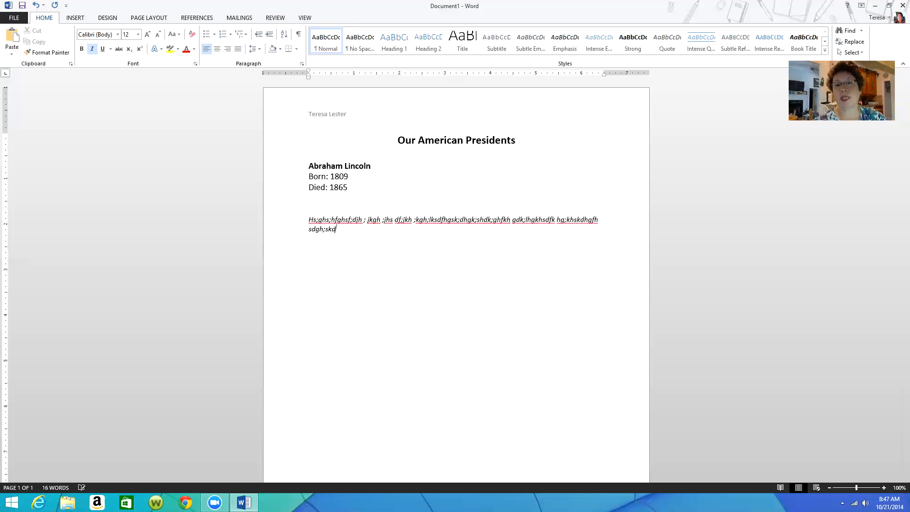
pyautogui.write('fh kg hksdhfk gkhsd;kfgsk;dhg ksdhf')
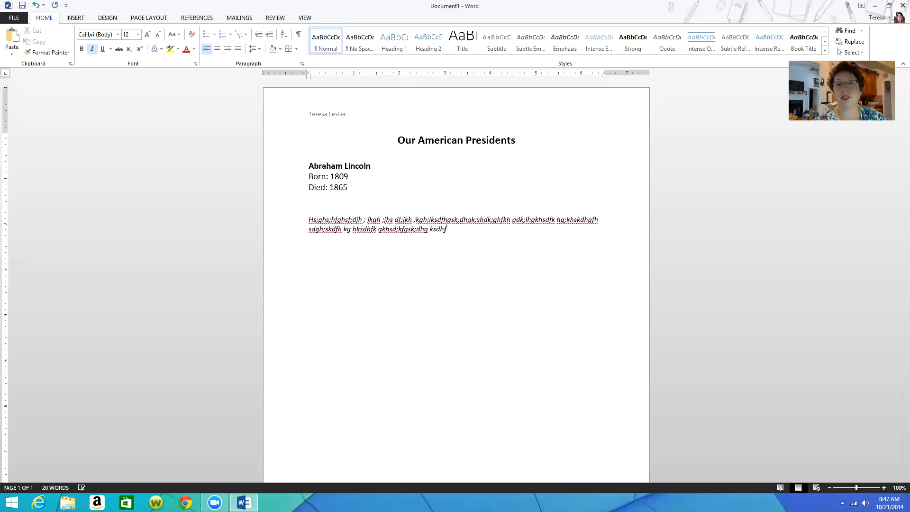
pyautogui.write('k;lgh kl;sdfh k;glhsk;dflhd f')
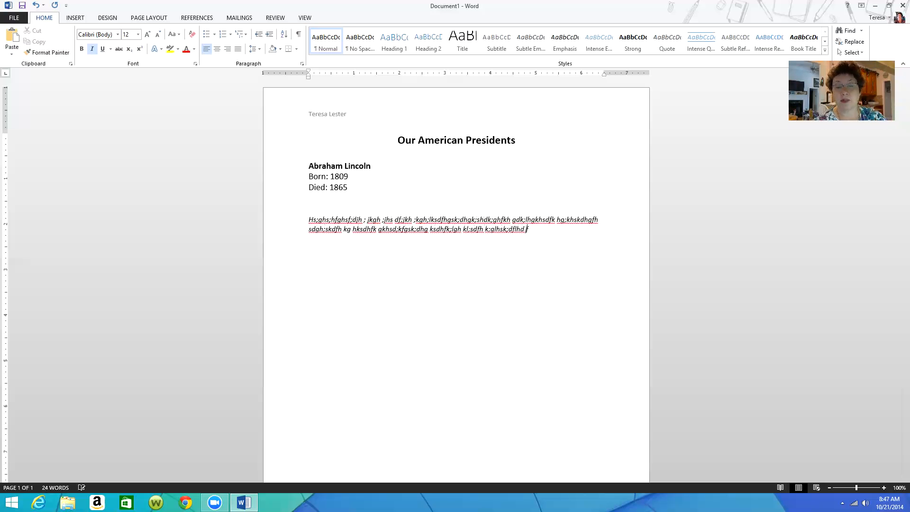
pyautogui.write('kghk sdhf;g khsdf k;gh ;kshdf kk')
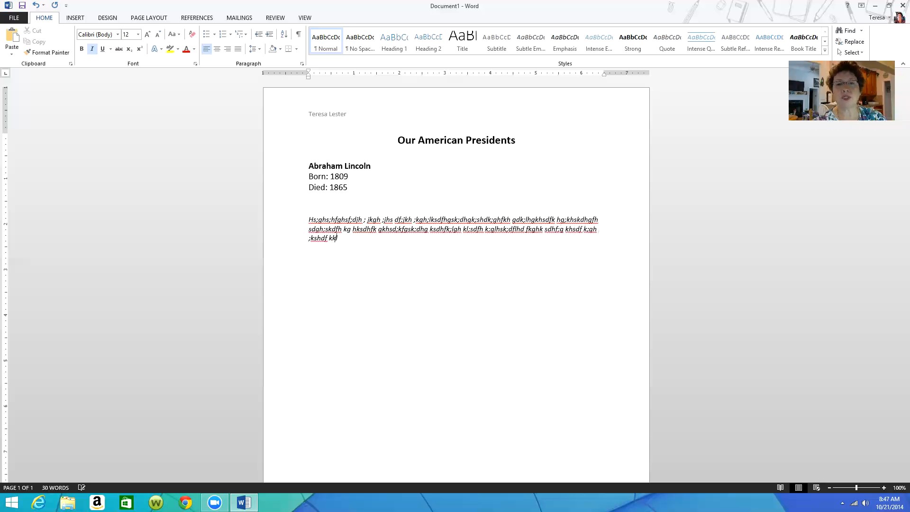
pyautogui.write('l;gh ksdfh kg ksdh ghskdgh ksdh fgk')
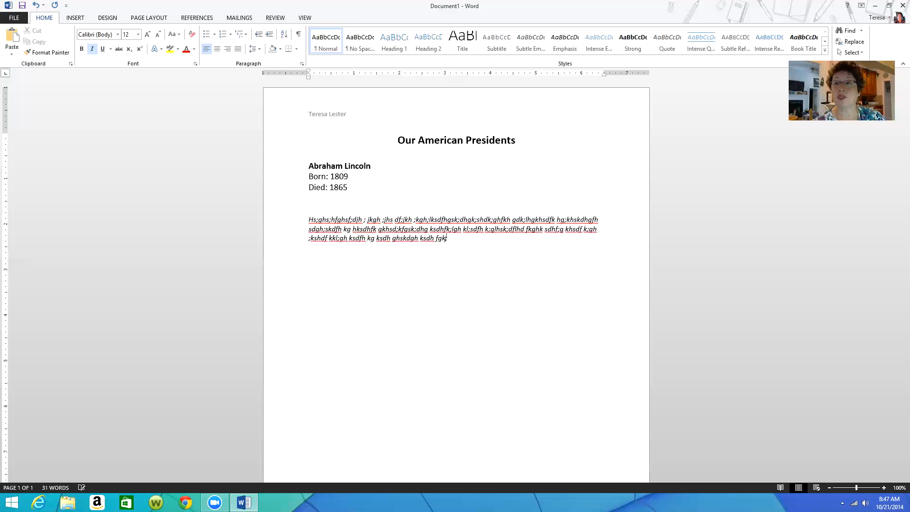
pyautogui.write(';shdg;hsdfkld hgkshd f;klh gk;')
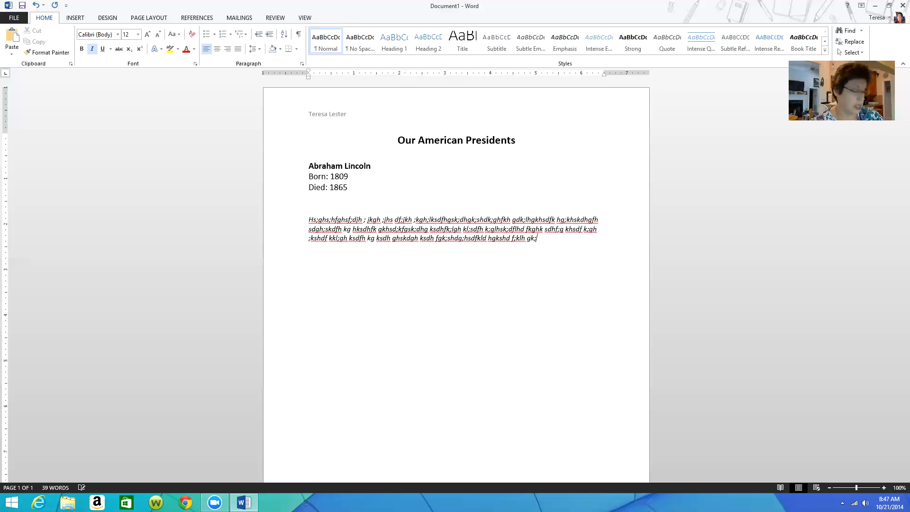
pyautogui.write('....')
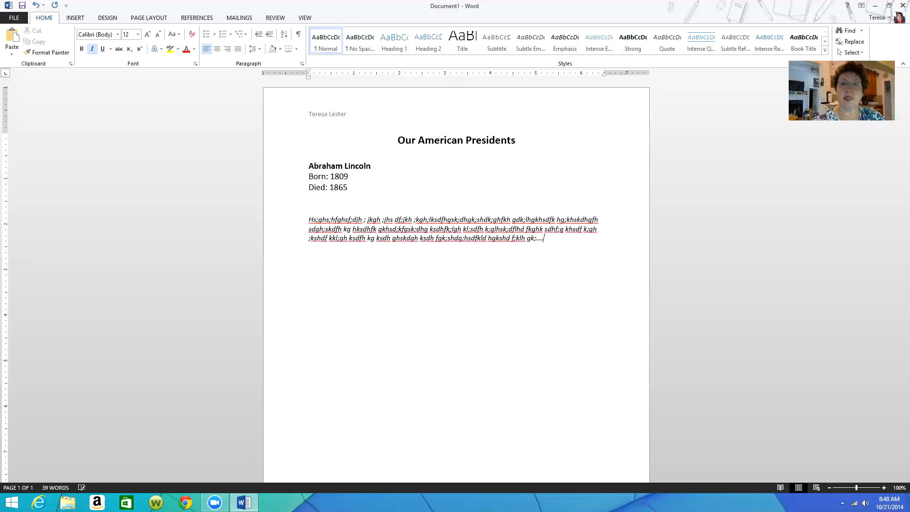
# Extend the dotted ending of the italic paragraph with several more dots.
pyautogui.write('.....')
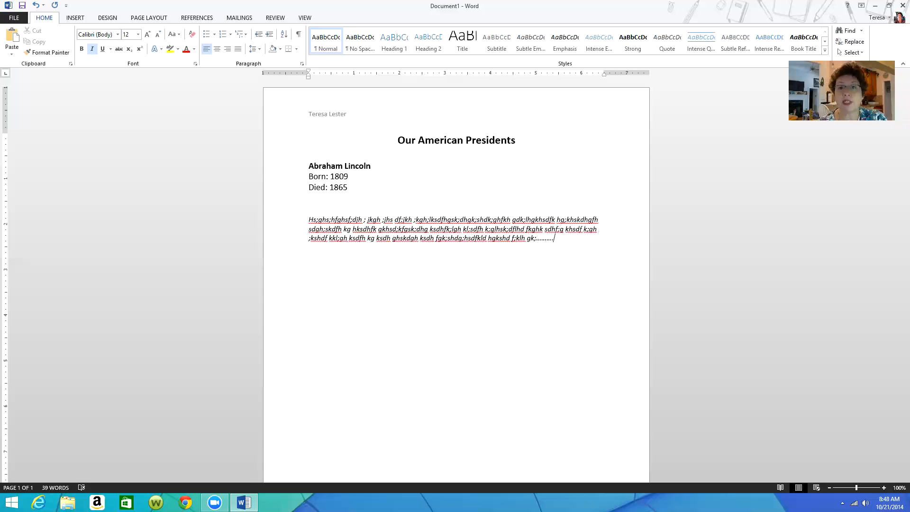
# Search Office.com Clip Art for "Abe Lincoln" and insert the running cartoon Lincoln in a blue suit and top hat after the italic paragraph.
pyautogui.click(75, 19)
pyautogui.click(103, 41)
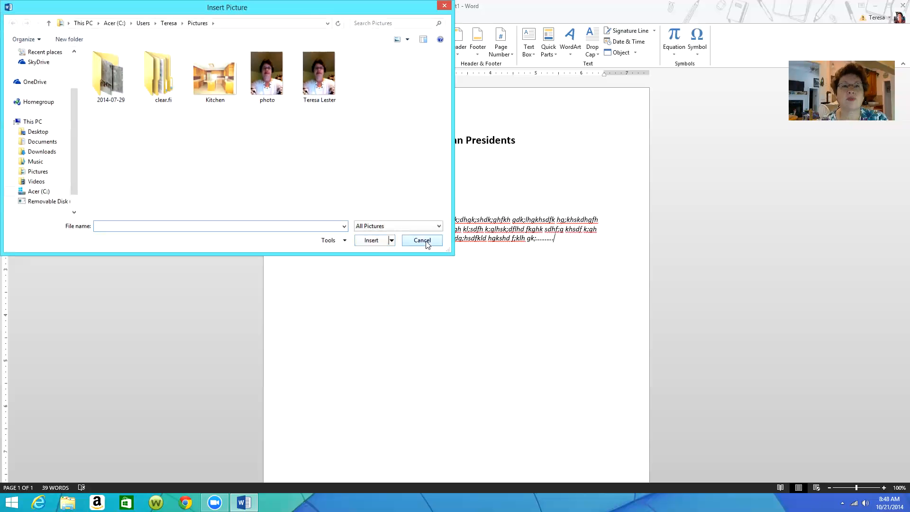
pyautogui.click(422, 240)
pyautogui.click(123, 36)
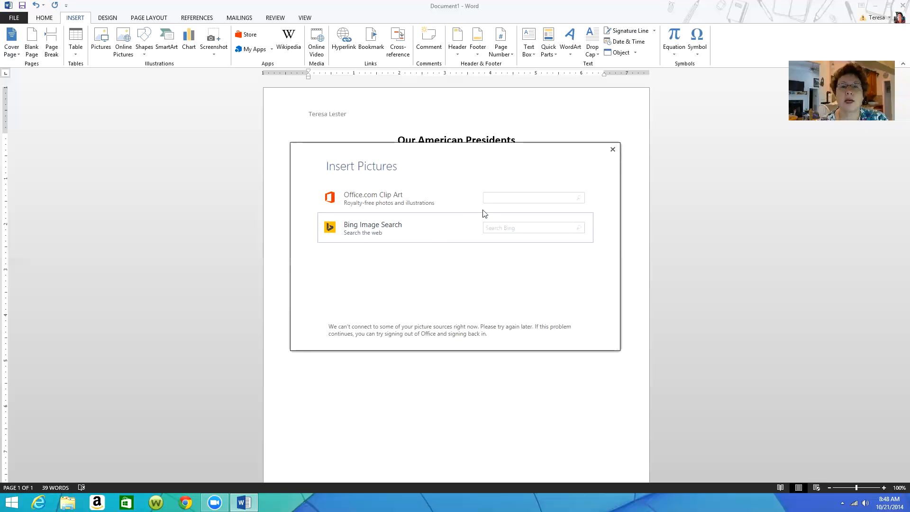
pyautogui.write('Ab')
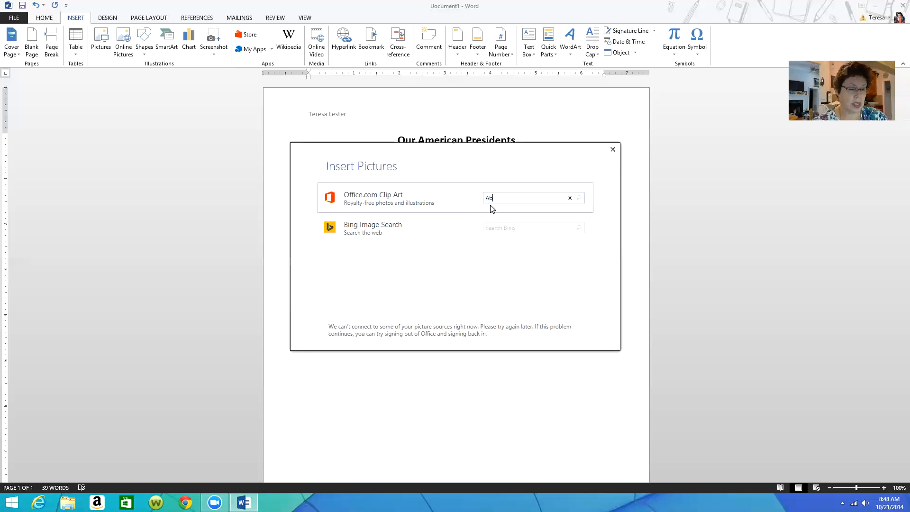
pyautogui.write('e Lincol')
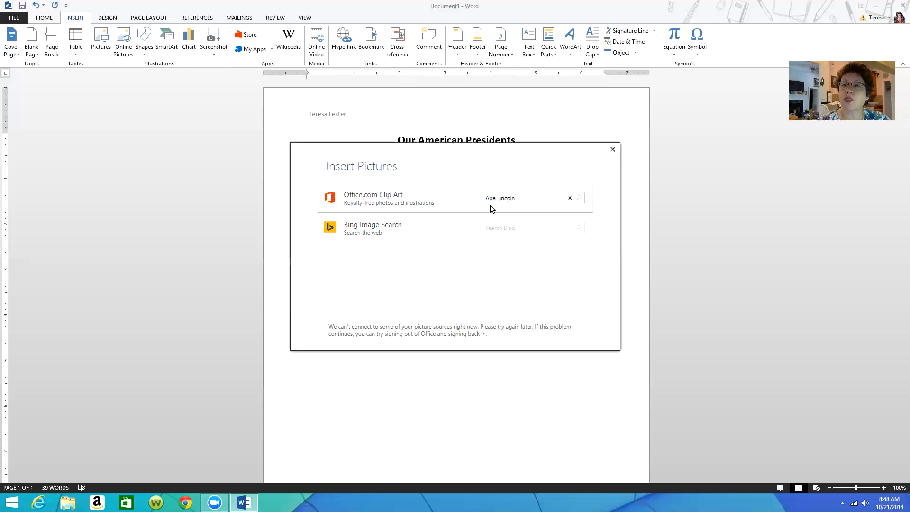
pyautogui.write('n')
pyautogui.press('Return')
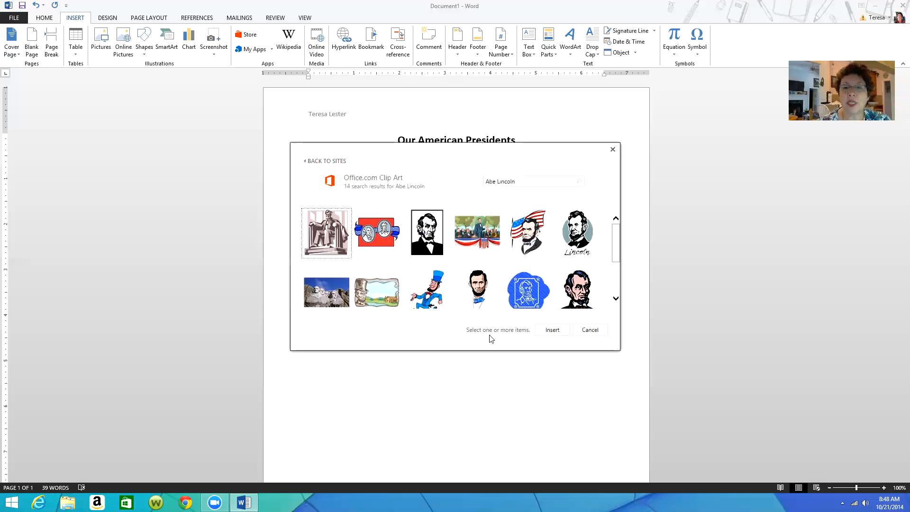
pyautogui.click(428, 297)
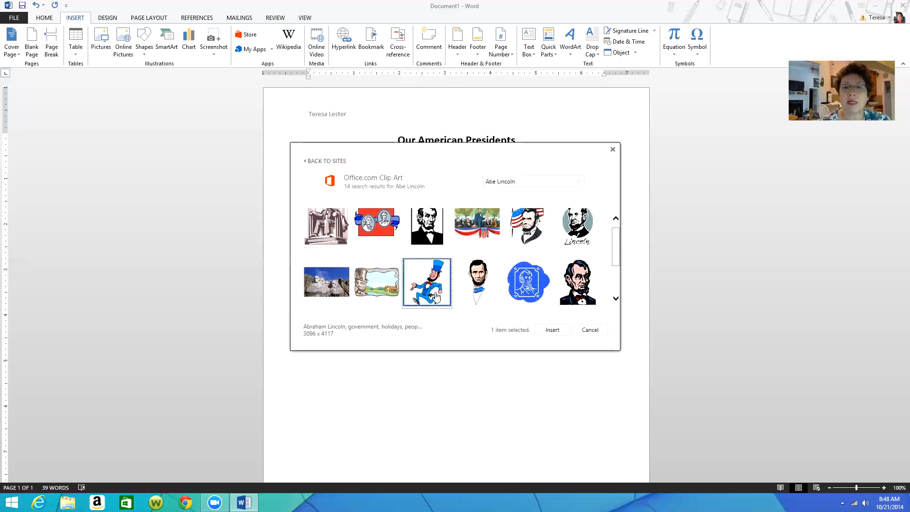
pyautogui.click(553, 331)
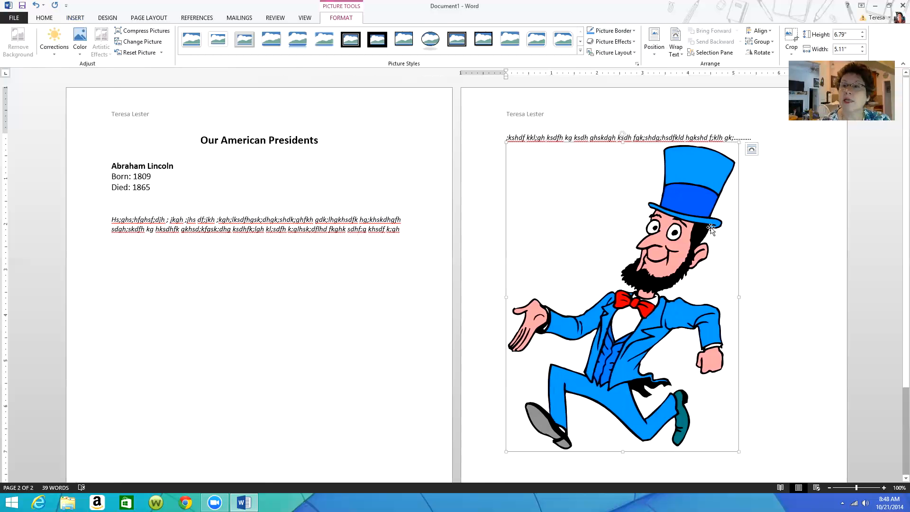
# Give the Lincoln picture square text wrapping, shrink it to about 3.13" by 2.35" and place it to the right of the text.
pyautogui.click(752, 150)
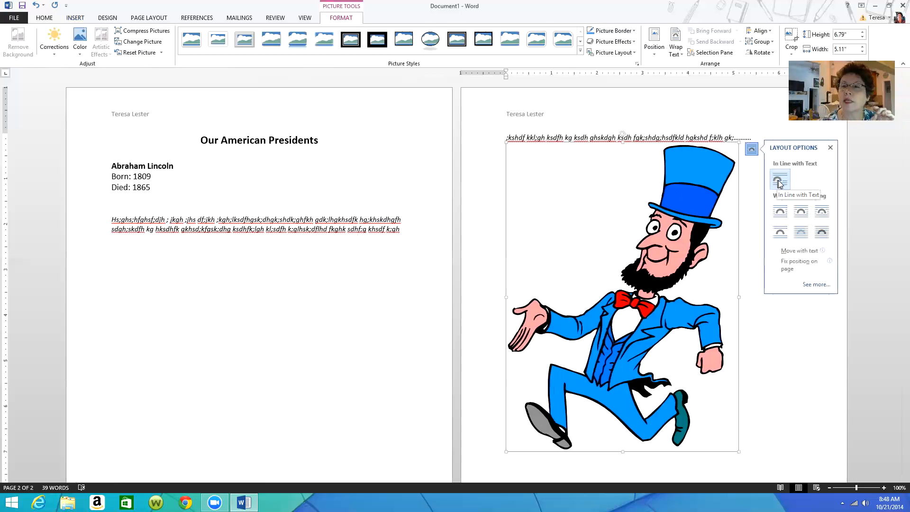
pyautogui.click(780, 214)
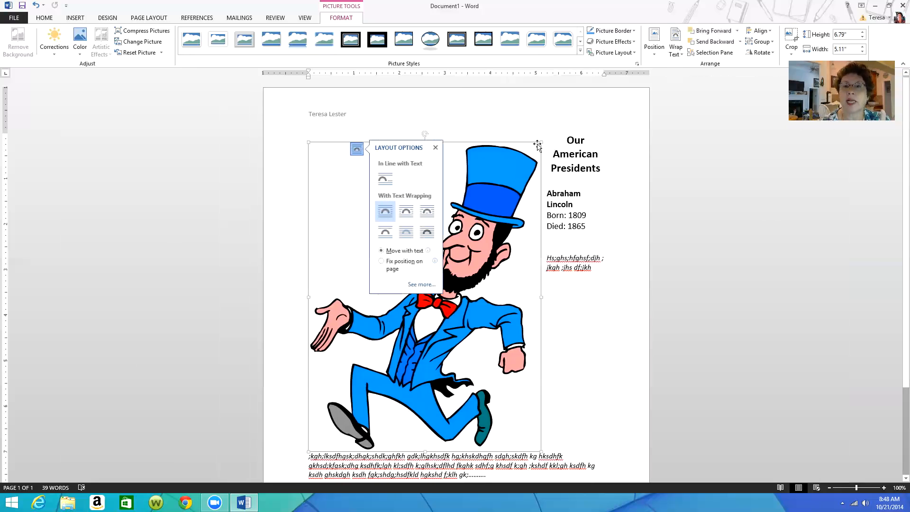
pyautogui.moveTo(541, 143); pyautogui.dragTo(560, 232)
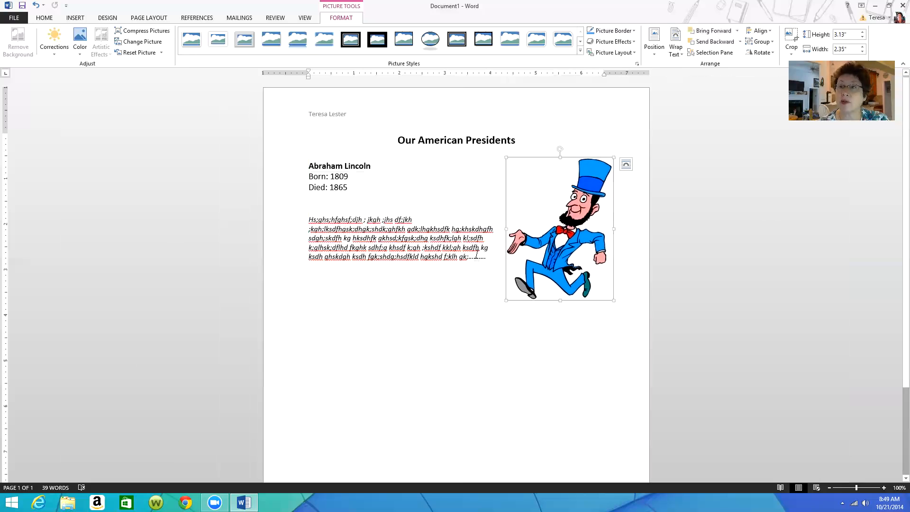
# Add several blank lines after the italic paragraph so that a new line starts below the Lincoln picture.
pyautogui.click(502, 320)
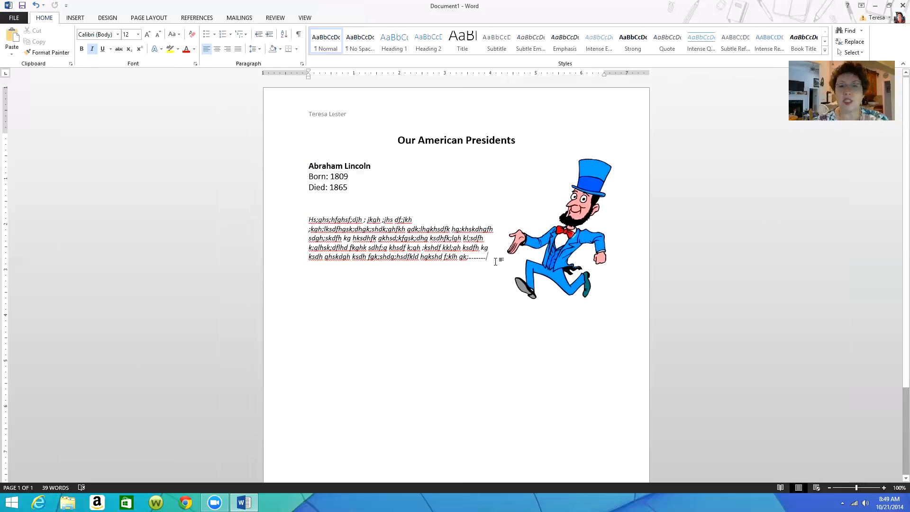
pyautogui.press('Return')
pyautogui.press('Return')
pyautogui.press('Return')
pyautogui.press('Return')
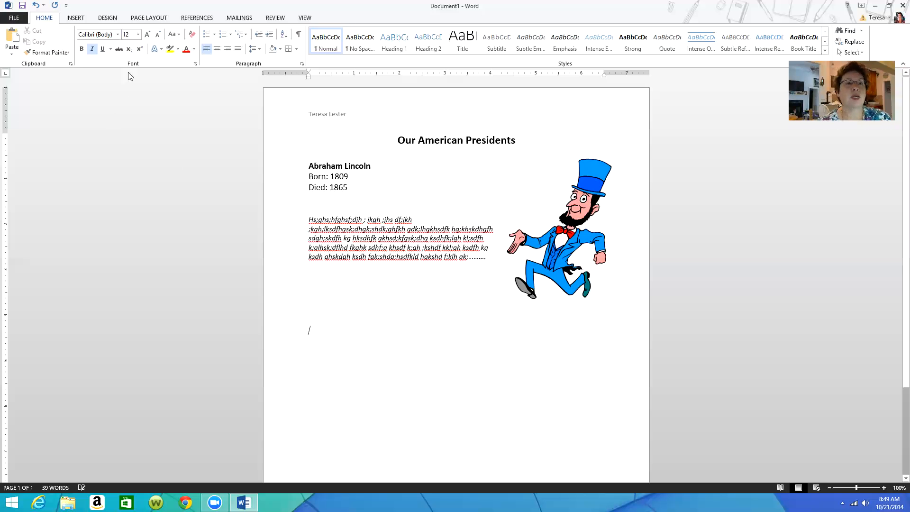
# Set the page margins to Narrow, 0.5" on all sides.
pyautogui.click(148, 19)
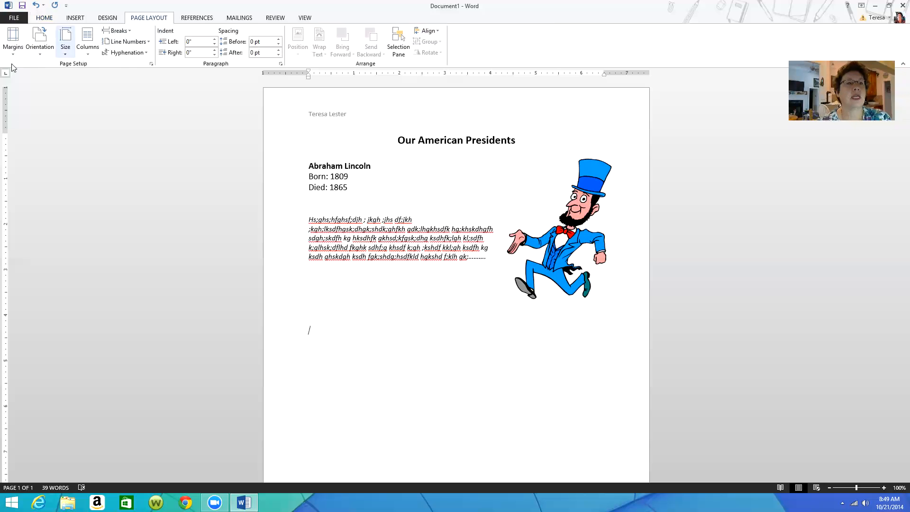
pyautogui.click(14, 40)
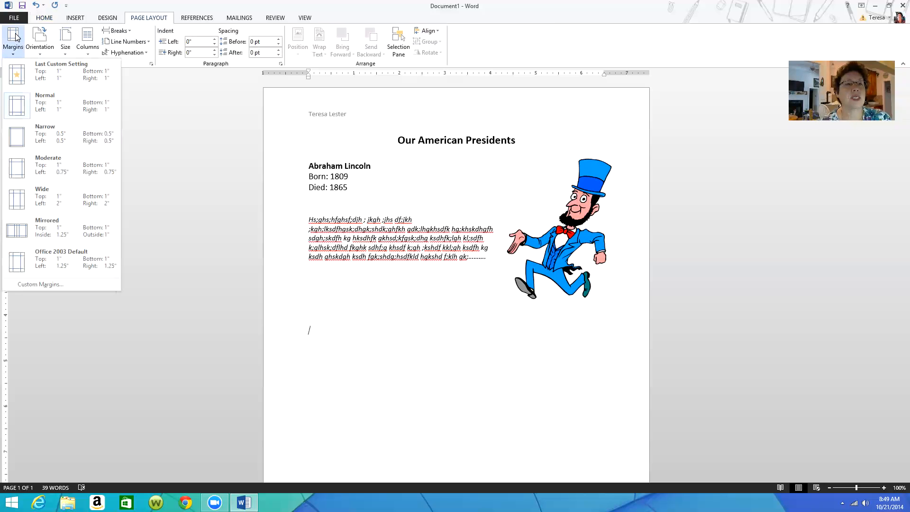
pyautogui.click(80, 142)
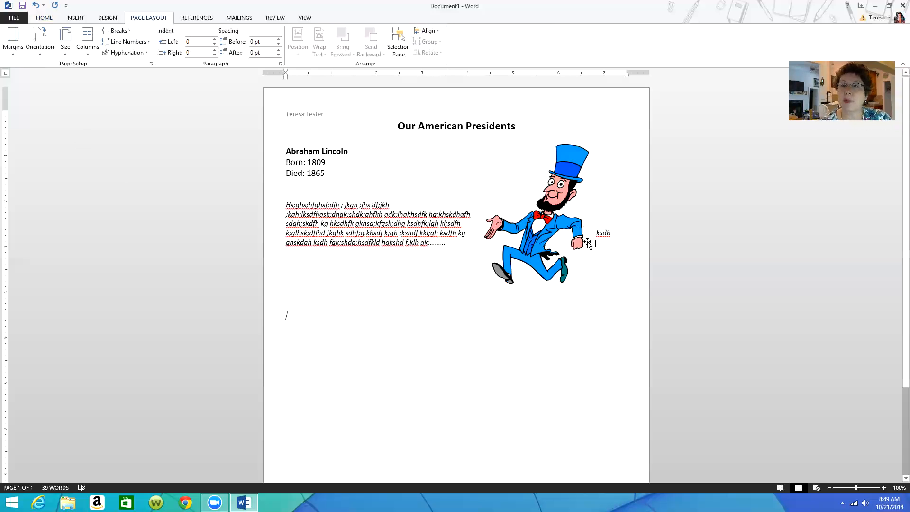
# Move the Lincoln picture to the new right margin and enlarge it slightly, keeping the italic text entirely on its left.
pyautogui.moveTo(553, 232); pyautogui.dragTo(566, 230)
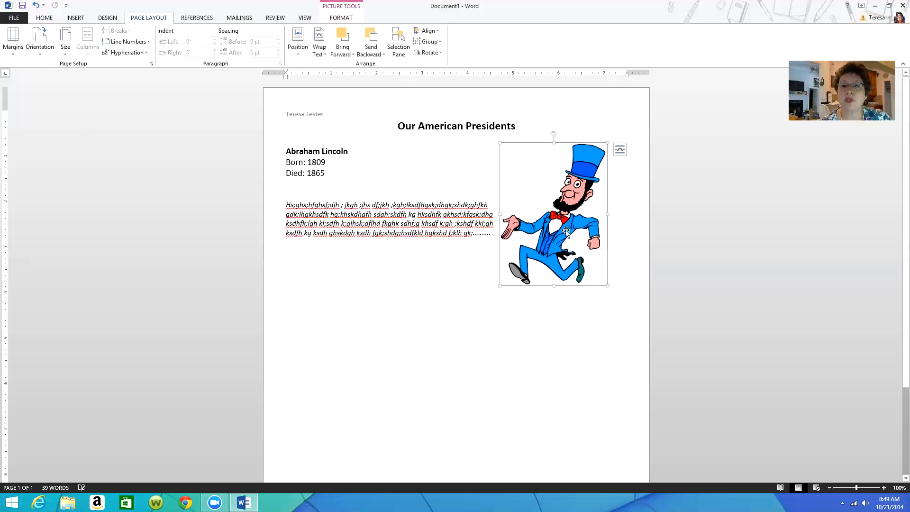
pyautogui.moveTo(498, 284); pyautogui.dragTo(493, 290)
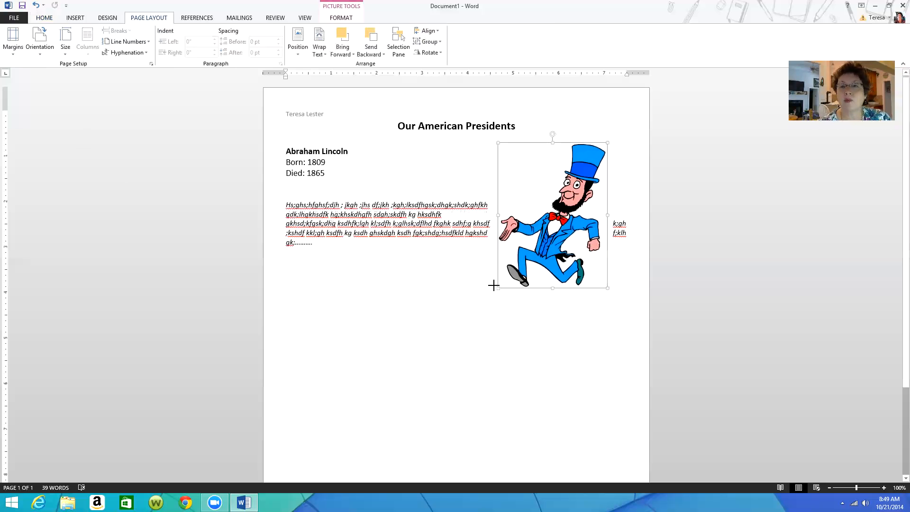
pyautogui.moveTo(539, 238); pyautogui.dragTo(555, 235)
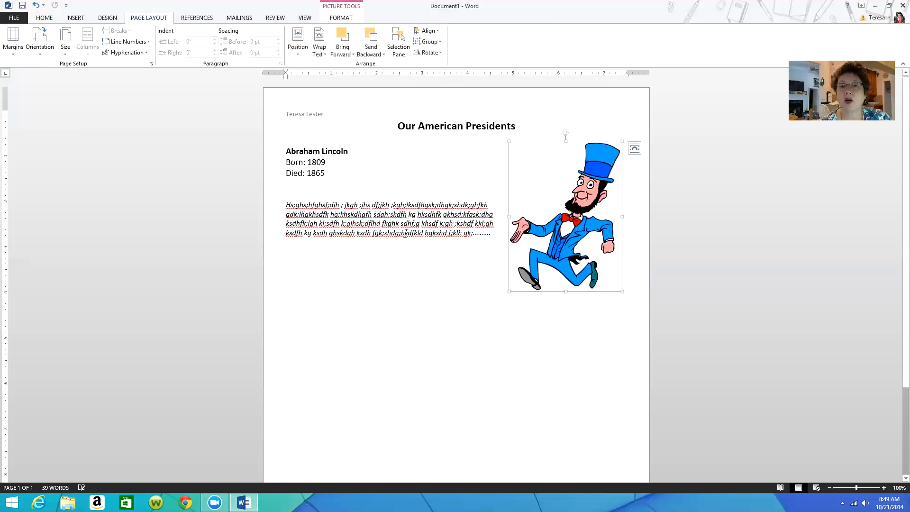
# On the blank line below the picture, turn off italics and indent the first line of a new paragraph by one tab.
pyautogui.click(356, 326)
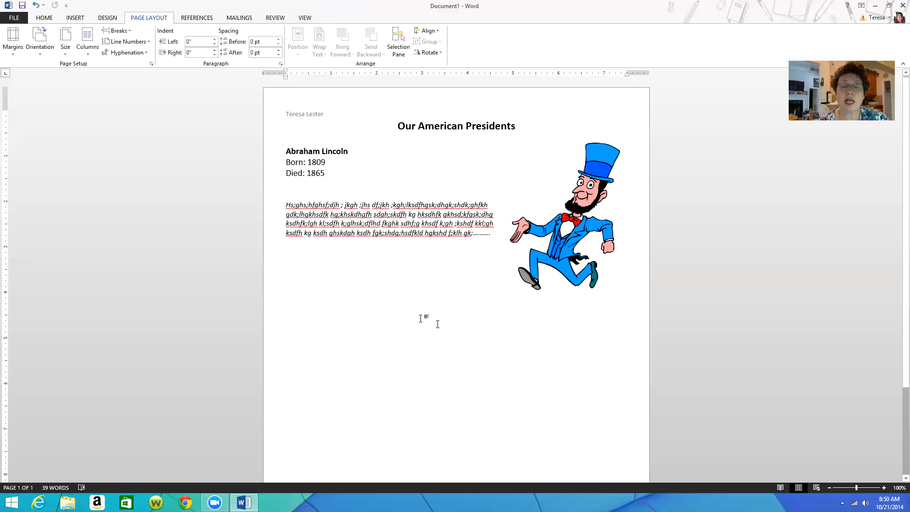
pyautogui.click(47, 19)
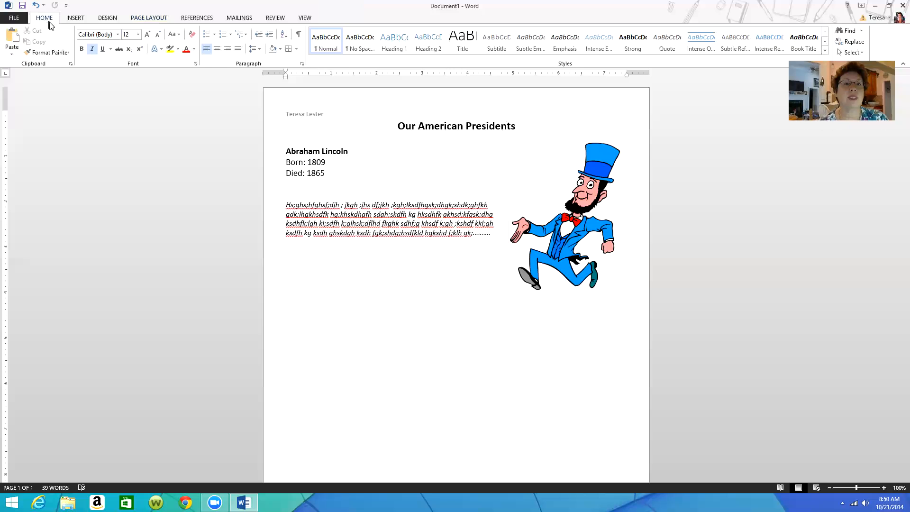
pyautogui.click(92, 49)
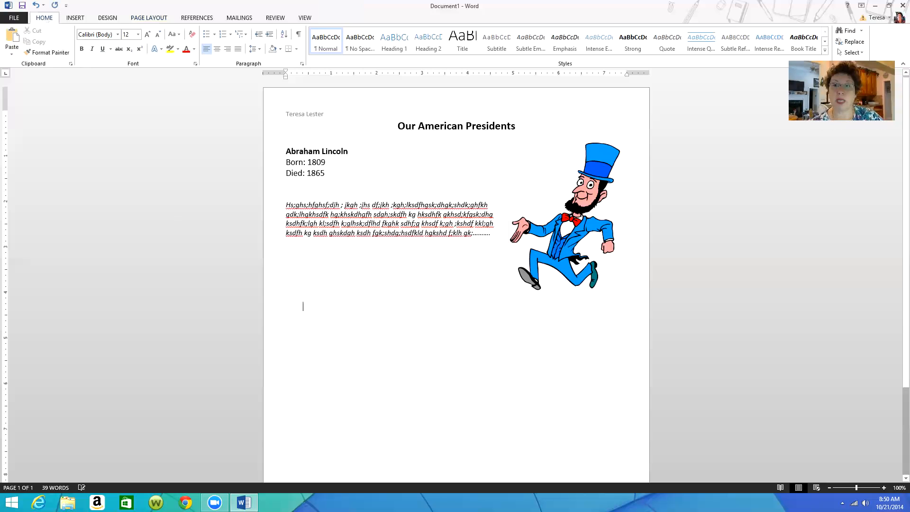
pyautogui.press('Tab')
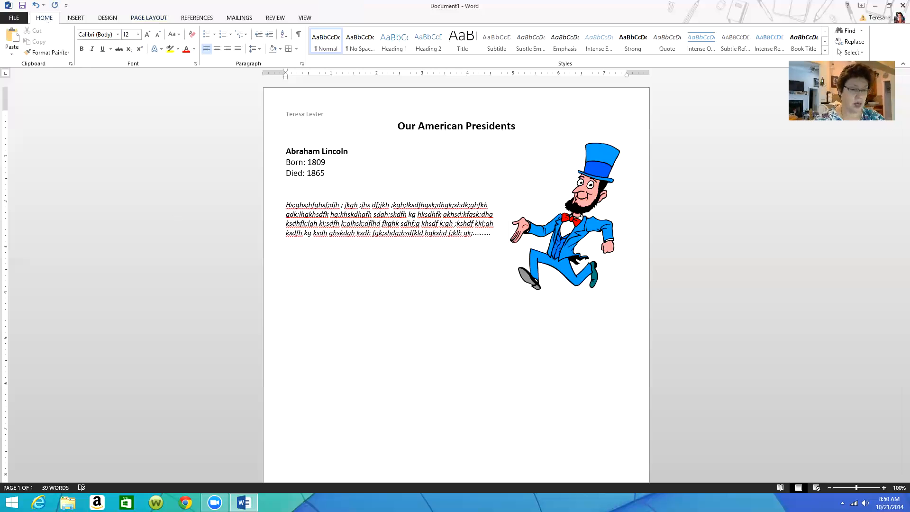
# Write just over two lines of random placeholder text in the indented paragraph, followed by the separate line "Asjfljds aflj sal;fj l;sdf".
pyautogui.write("Ajfkja'fj'ajsd'fj 'ajf' ja'sdfj a")
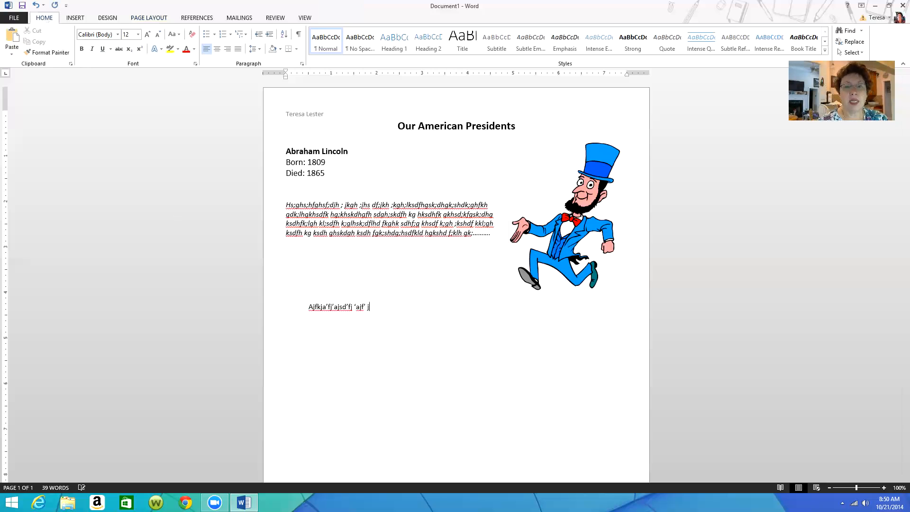
pyautogui.write("s'fjakl'sjf ja'f ja'kldjsfdj a'sdfj 'aj")
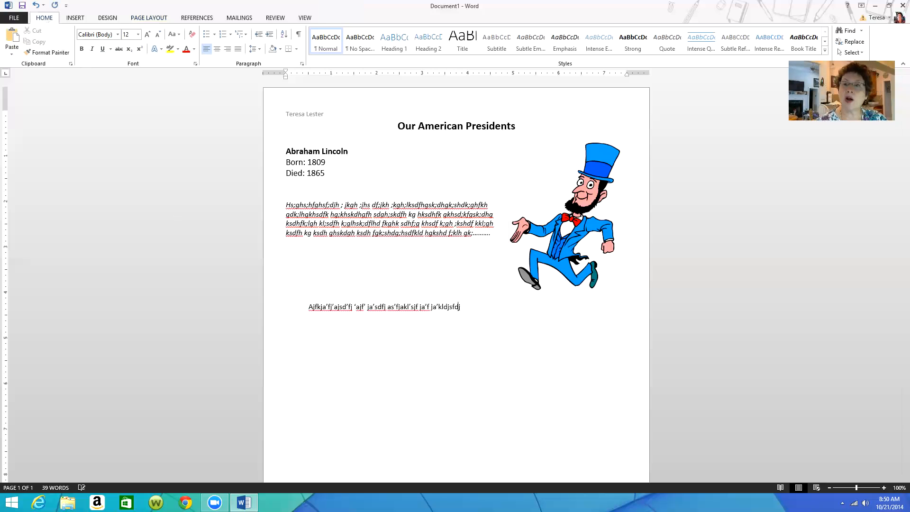
pyautogui.write("s f'jas'dfj'ljafj a'j fd'ajf")
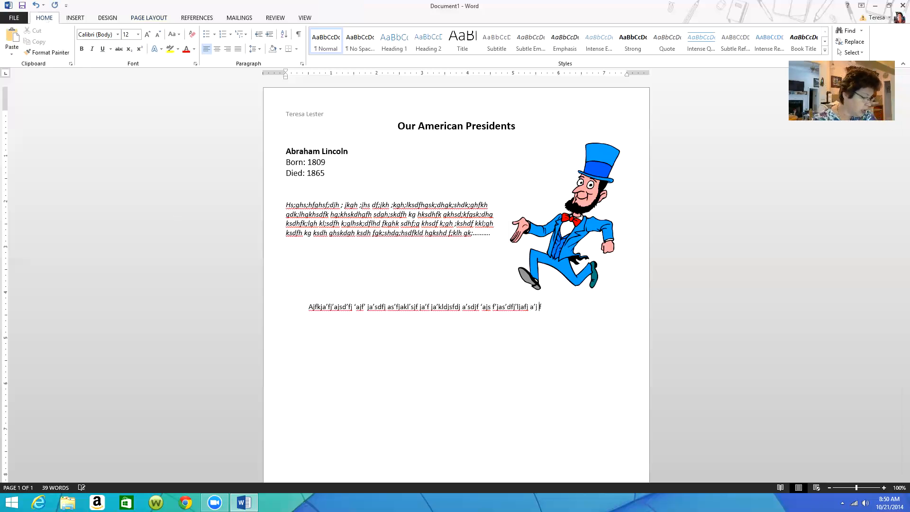
pyautogui.write("klja'lkjf d'asj f'kljsad'lfkjad'slkjf'aj")
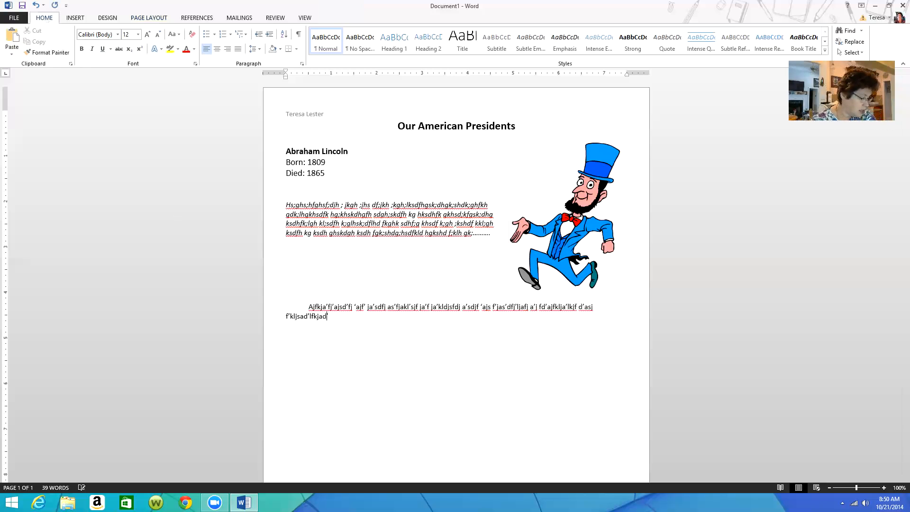
pyautogui.write(" f'aj fdkljasjfjaf'ja'jf 'ajf")
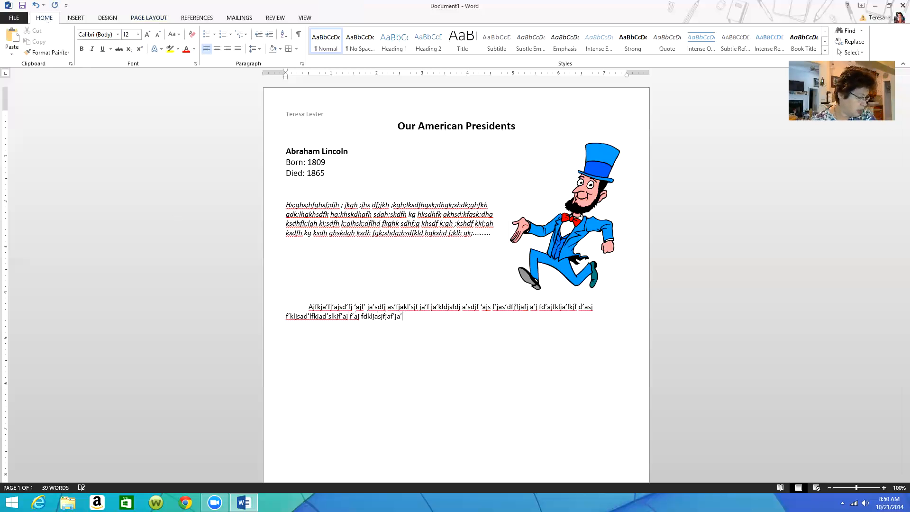
pyautogui.write("'ajsf' jd'aksljf'kaljsfd'kljas f'kja'sjf")
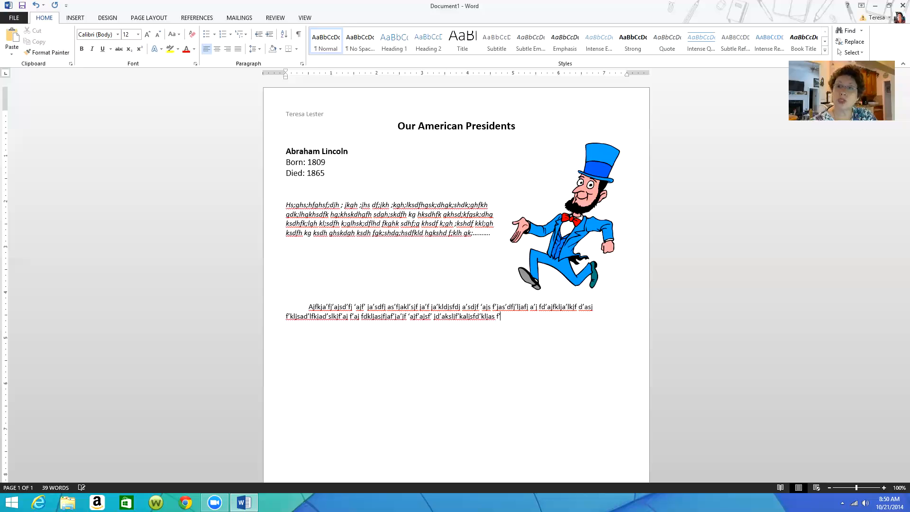
pyautogui.write("as jf'klajsf'j as'flkj as'jf'djasfj")
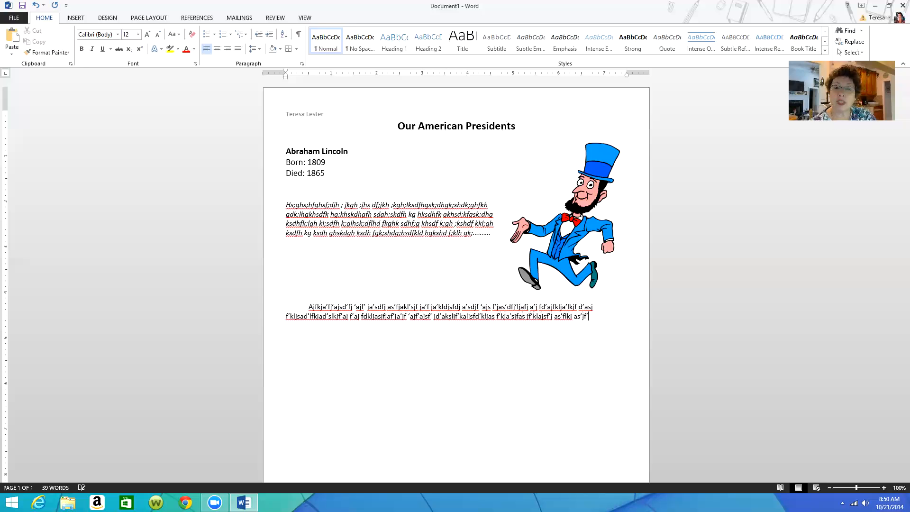
pyautogui.write("d as'fj 'aljsfdl'jalfdj")
pyautogui.press('Return')
pyautogui.write('Asjfljds aflj ')
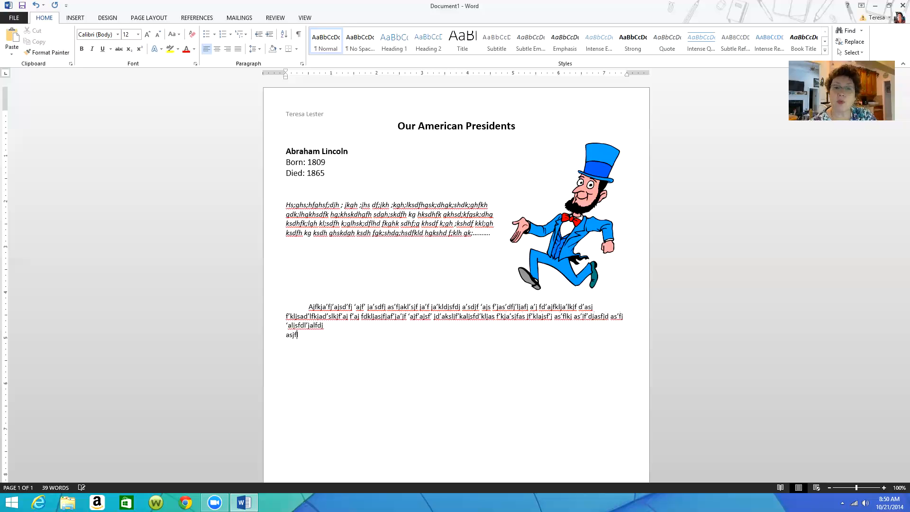
pyautogui.write('sal;fj l;sdf')
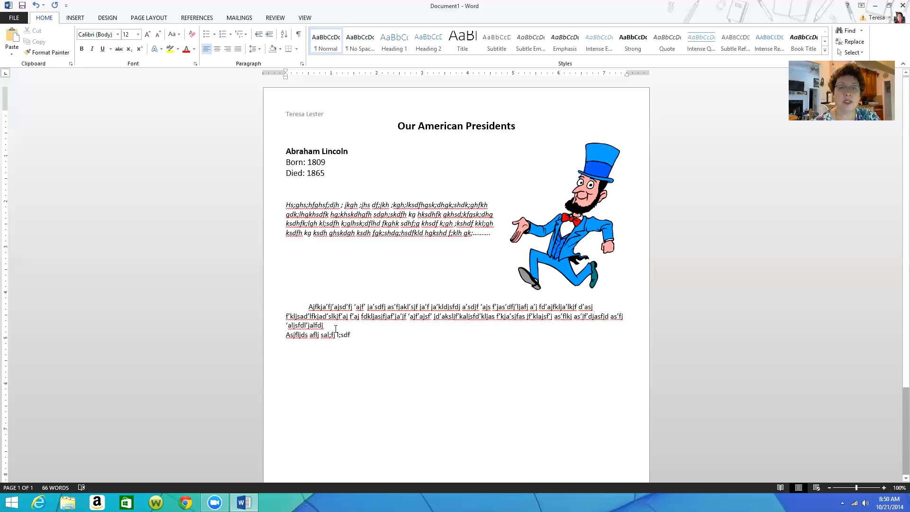
# Join the short last line to the indented paragraph, insert more random placeholder text before it, and end the paragraph with a period.
pyautogui.press('Delete')
pyautogui.write('a;h fs ;has  ;fh k;sah f;kh')
pyautogui.write("kasdhfkh askfh kdashf ksahdfkashd fh as'kdf")
pyautogui.write(" askf askldfh ksdhkfhsakdfhakls'hdfkhkashdf k")
pyautogui.write("'asdhfksahdfkhsaf")
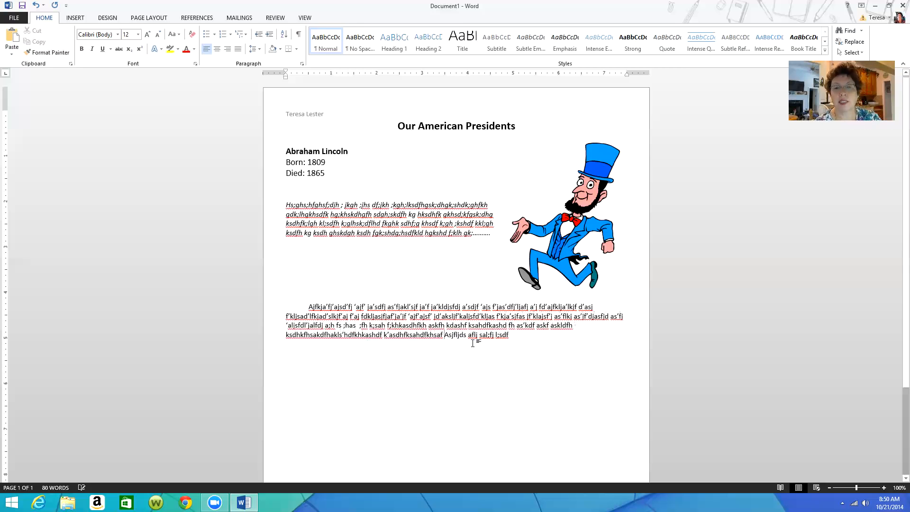
pyautogui.moveTo(527, 329); pyautogui.dragTo(512, 337)
pyautogui.click(512, 337)
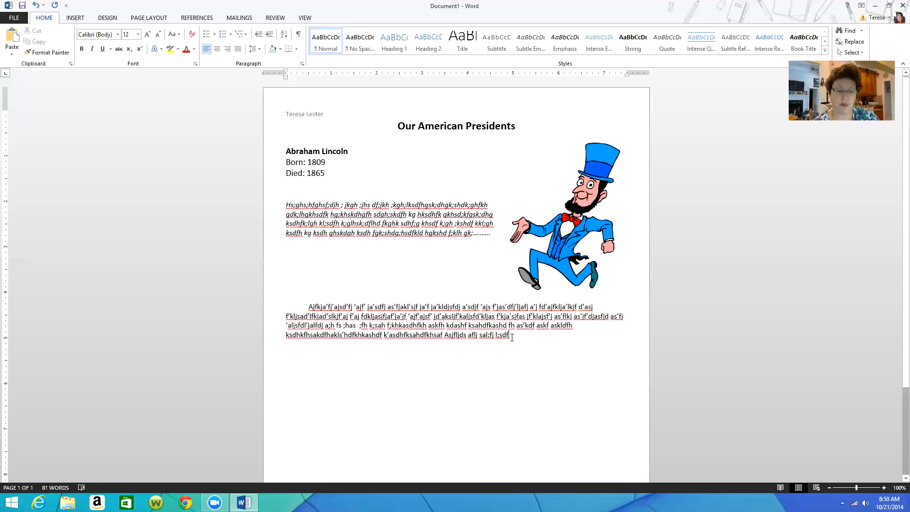
pyautogui.write('.')
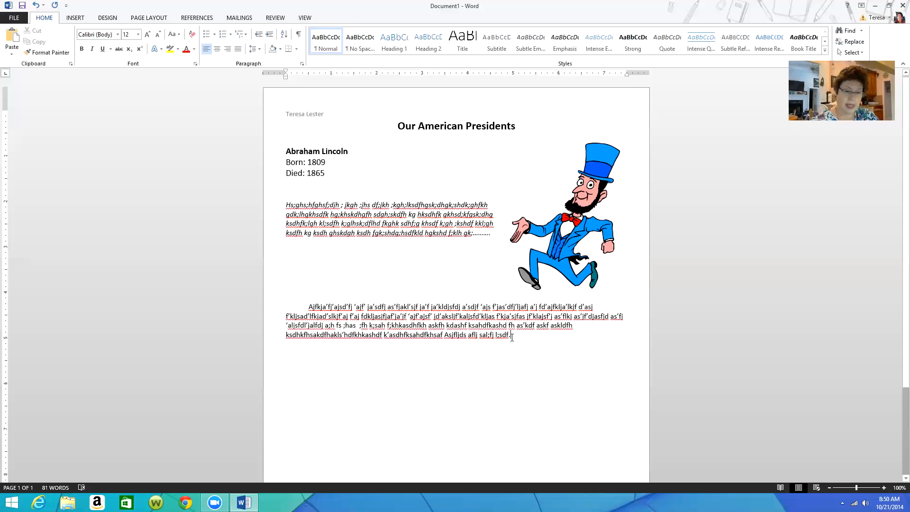
# Show the formatting marks and add the bold heading "Highlights of Lincoln's Presidency" one blank line below the indented paragraph.
pyautogui.press('Return')
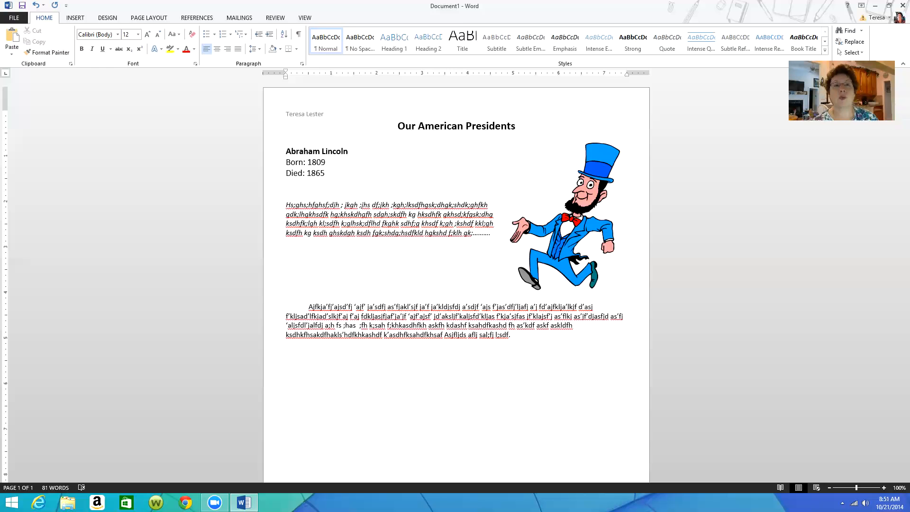
pyautogui.click(299, 35)
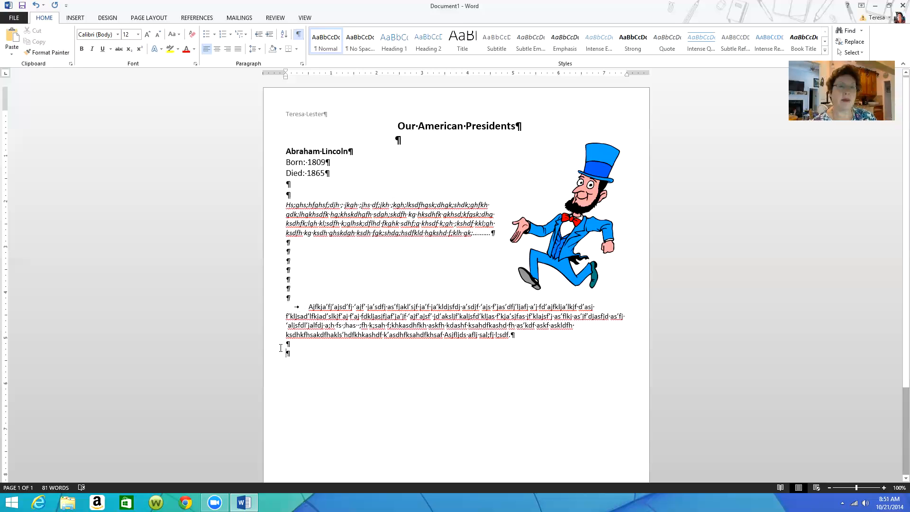
pyautogui.click(80, 50)
pyautogui.write('Highlights of Lincoln')
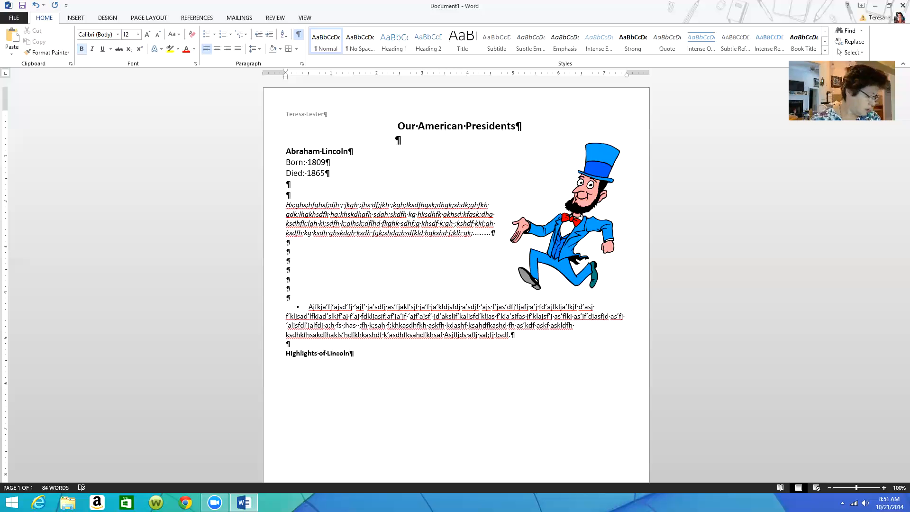
pyautogui.write("'s Pres")
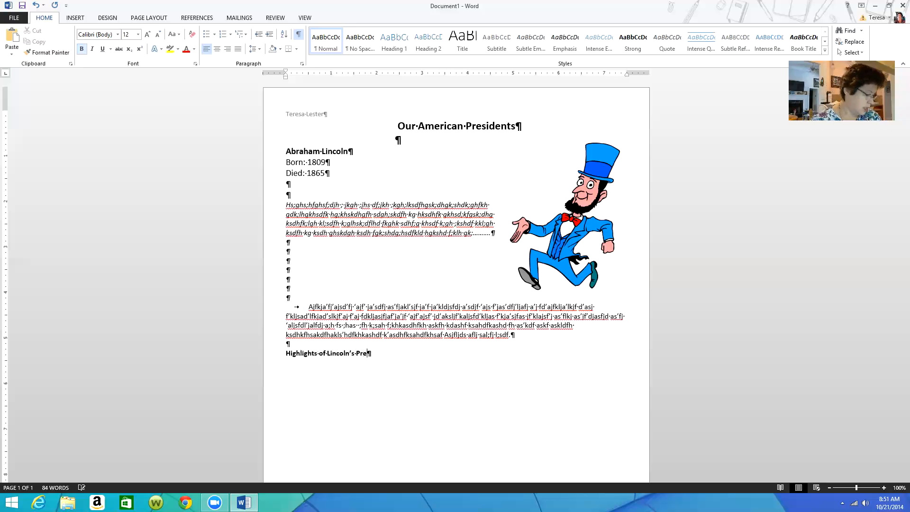
pyautogui.write('idency')
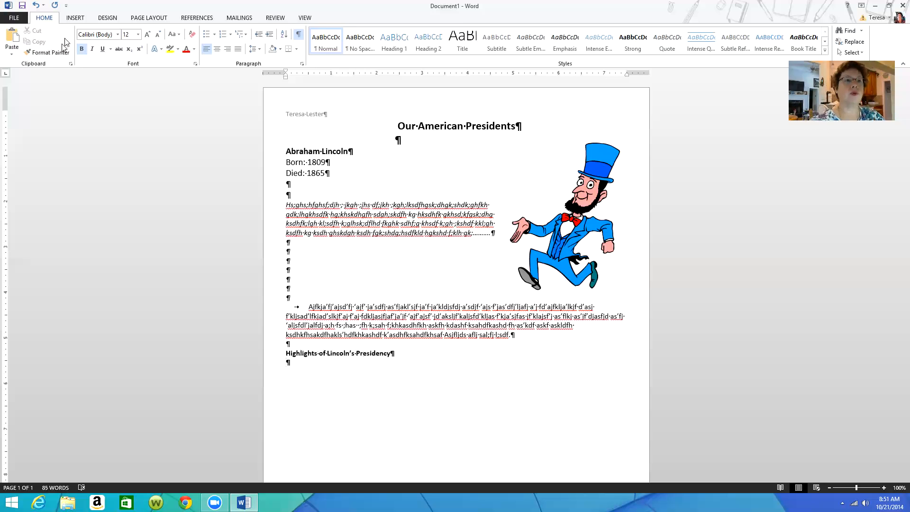
# Under the Highlights heading, turn off bold and write just over one line of random placeholder text ending with a period.
pyautogui.click(82, 50)
pyautogui.write('A;gfda;sjgdf;asjkgfka')
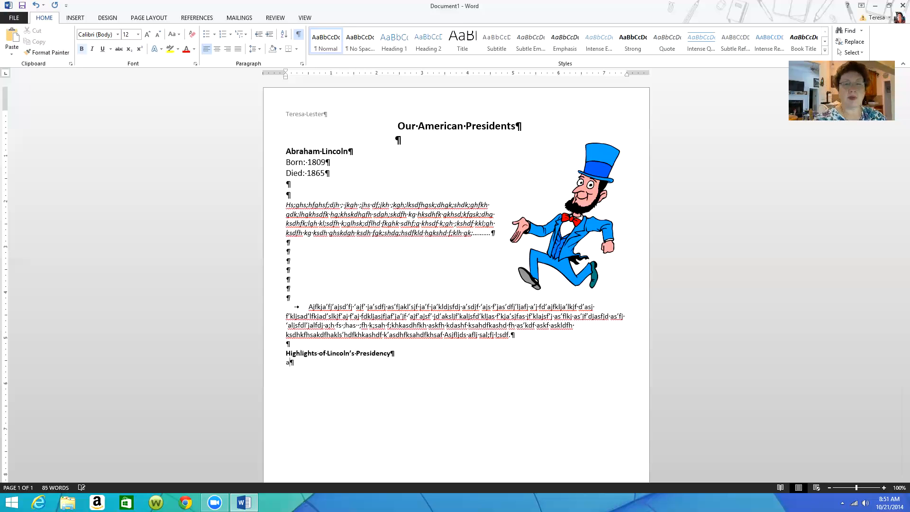
pyautogui.write(' sjf;jadsg fjk;  askjfd jasg ')
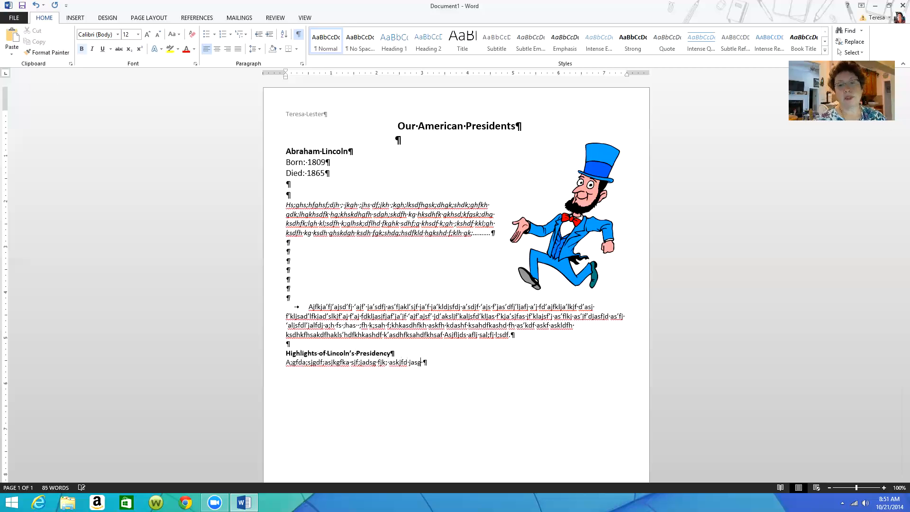
pyautogui.write('fdj;as;djf asjkgfkjsa gdfgsa f;kjasg djfgsajf asg')
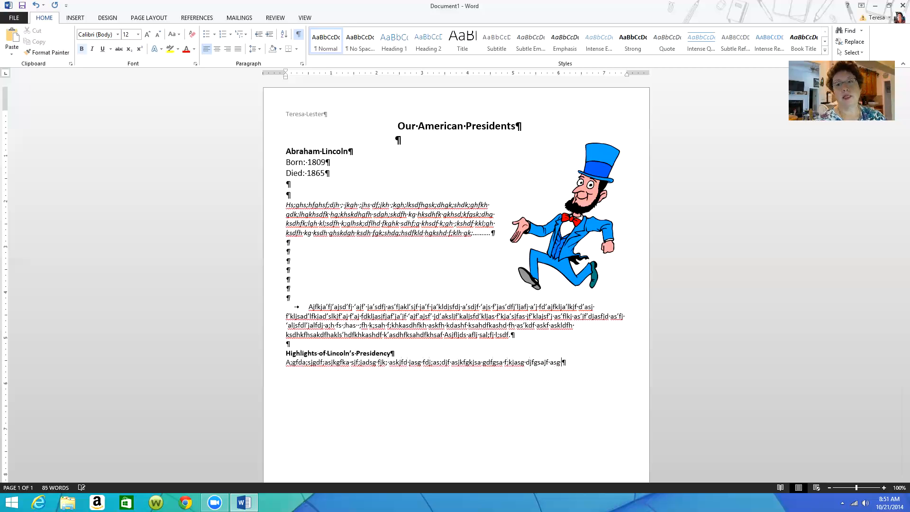
pyautogui.write(' fjsagd;jfgas gfsadf;f;dasgfgsadf')
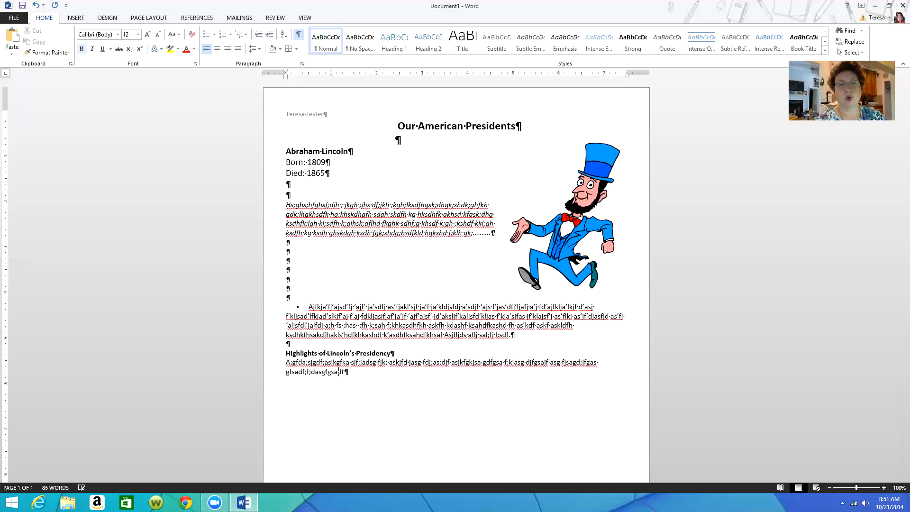
pyautogui.write('. ')
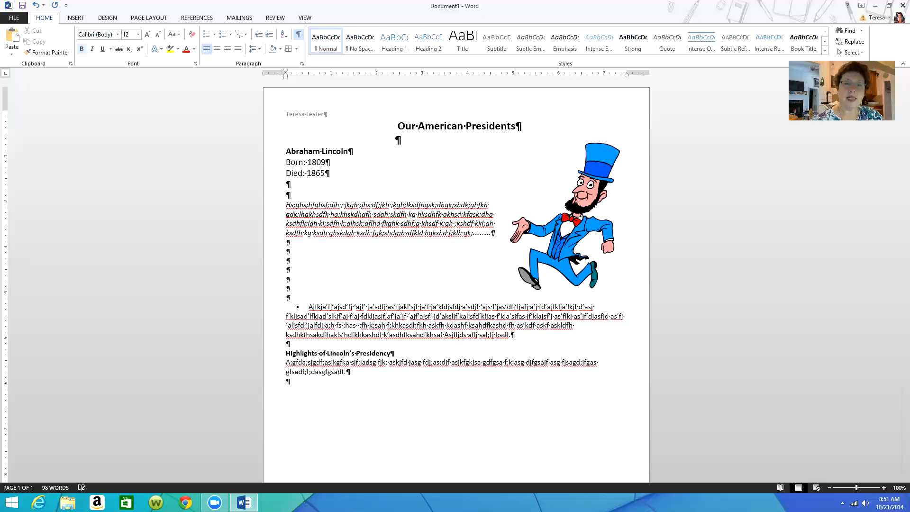
# Add a two-column line with "Ah;sfhda;sfh;", three tabs and the placeholder text "ahsdf;jahsjfh;jahs fhd;ashf;h;jashkh;dh;fhashf".
pyautogui.write('Ah;sfhda;sfh;')
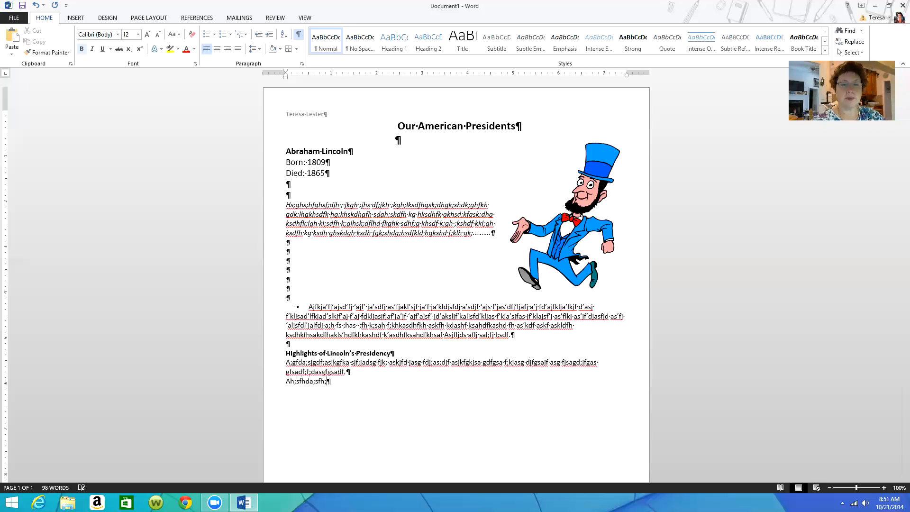
pyautogui.press('Tab')
pyautogui.press('Tab')
pyautogui.press('Tab')
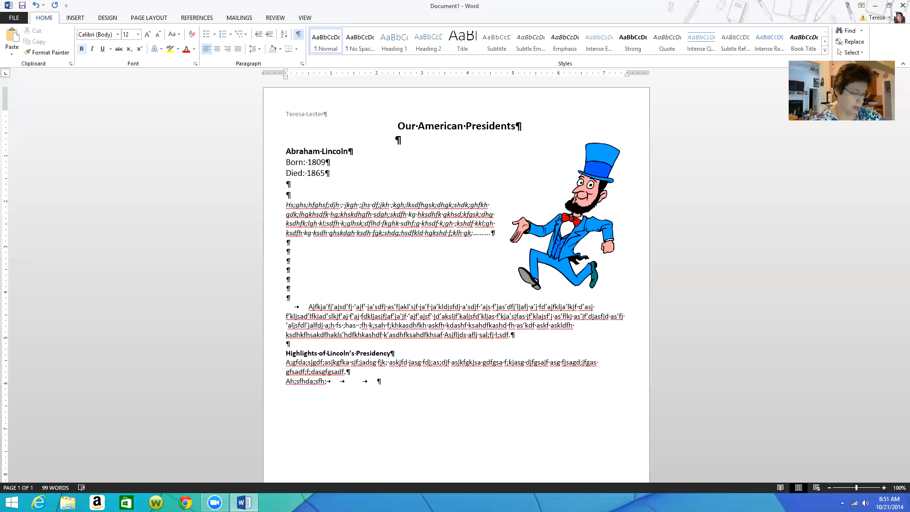
pyautogui.write('ahsdf;')
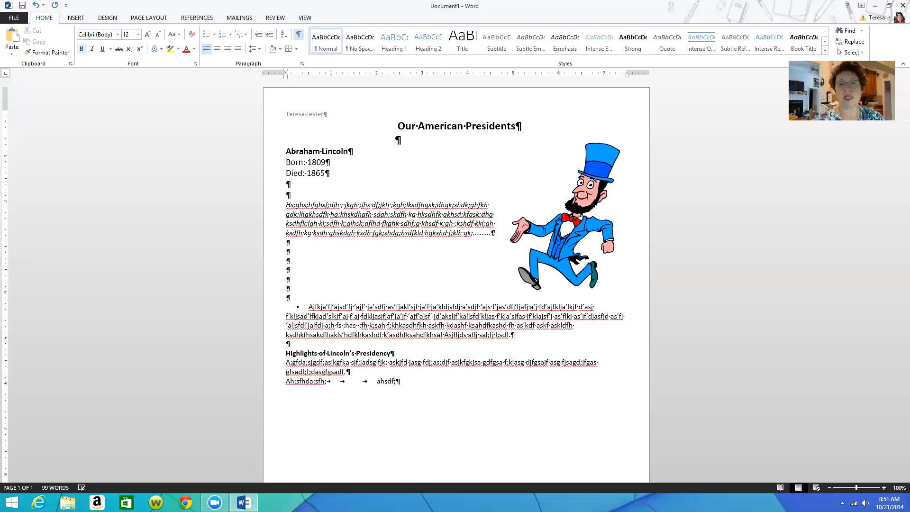
pyautogui.write('jahsjfh;jahs fhd;ashf;h;jashkh;dh;fhashf')
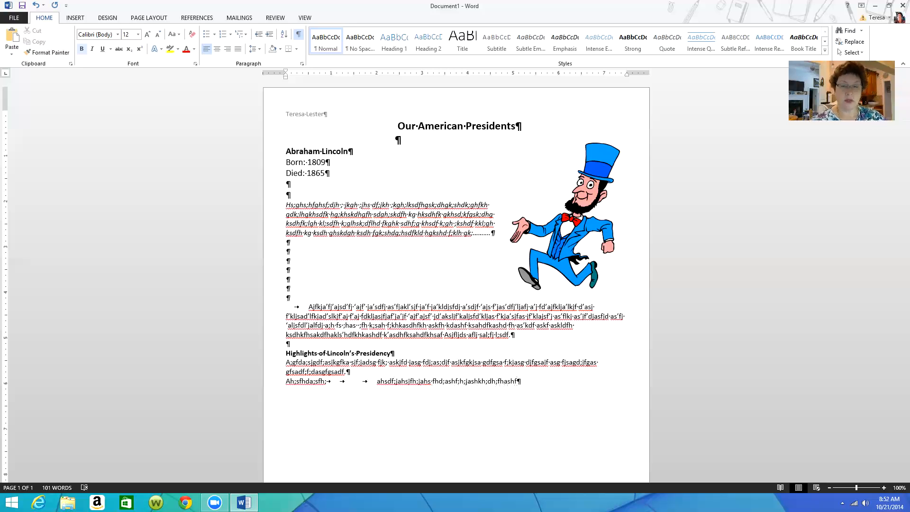
# Add a second line with "Ahsfdh;asdh;fh", two tabs and random placeholder text aligned with the second column above.
pyautogui.click(287, 390)
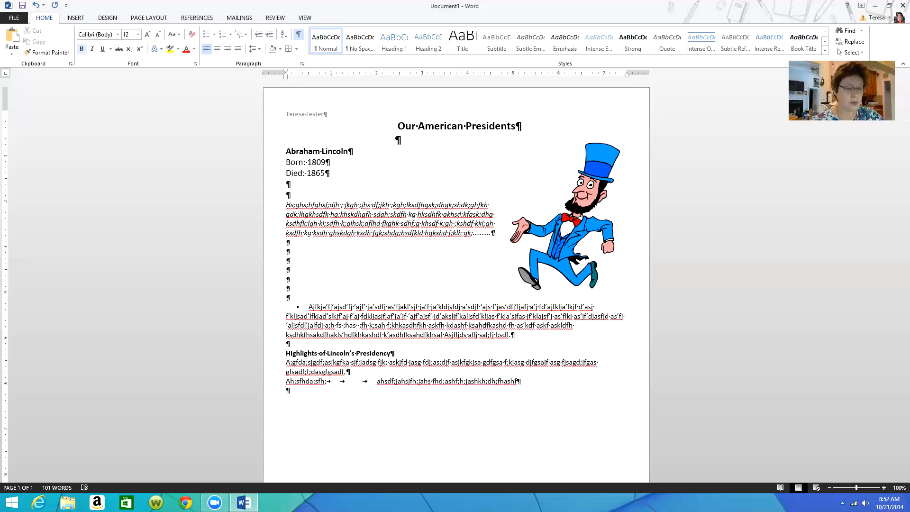
pyautogui.write('Ahsfdh;asdh;fh')
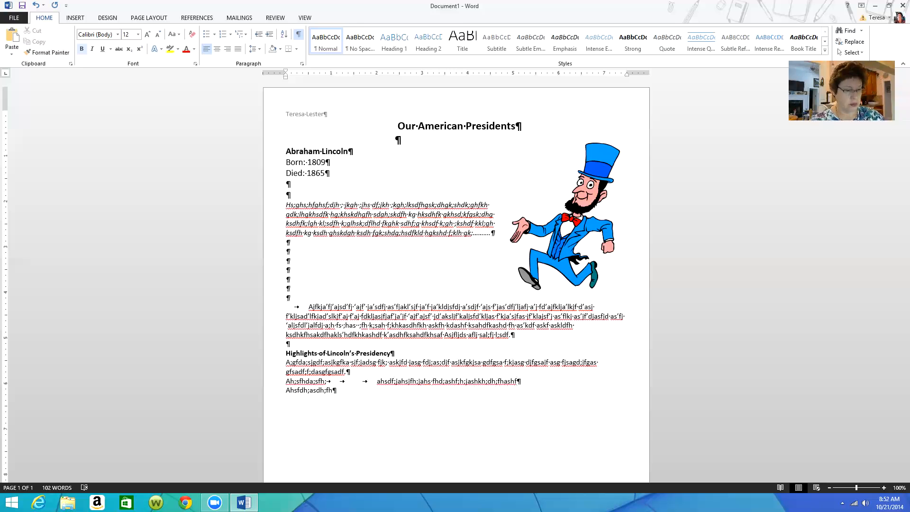
pyautogui.press('Tab')
pyautogui.press('Tab')
pyautogui.write('s')
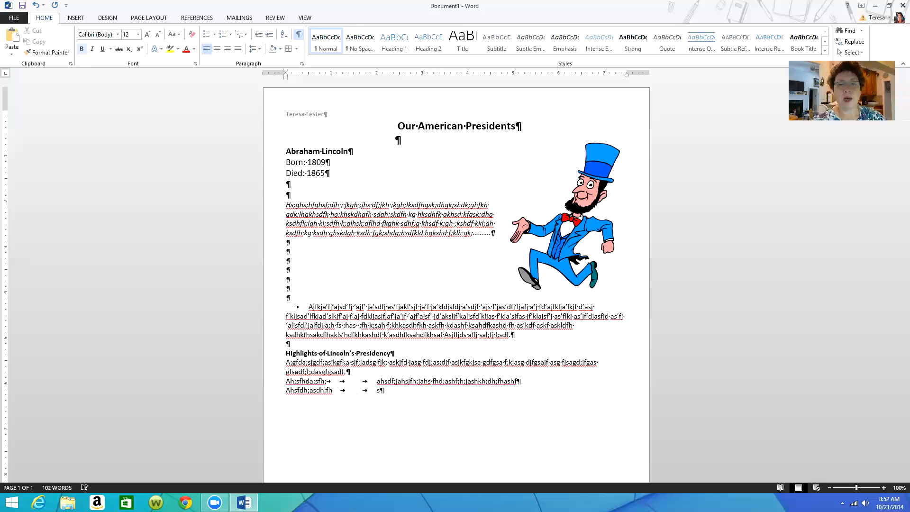
pyautogui.write("hgf'shdgkhsfd'kkhgklhsdh")
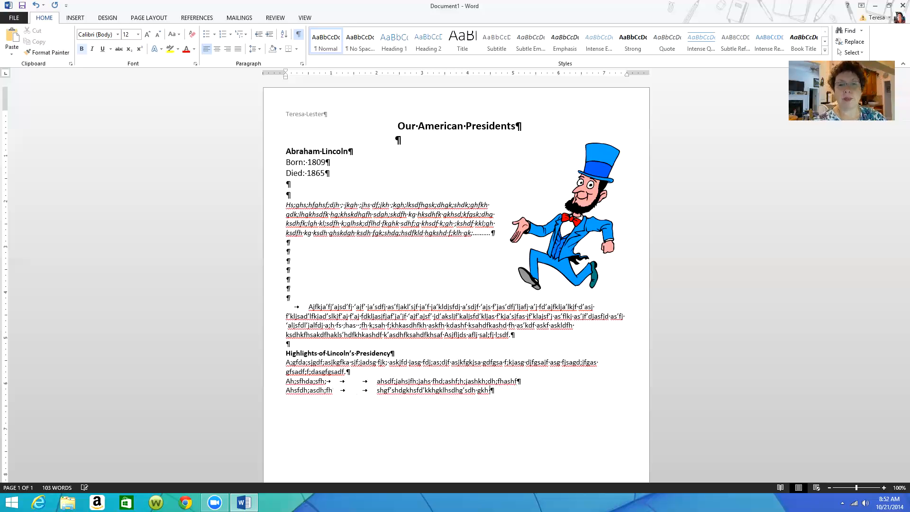
pyautogui.write("g'sdh gkh sdkh g'")
# Add a third line with "Afga; sgfj;a", three tabs and the placeholder text "sh'gh'sdkh gk'shd kghsdk'lgh k'sdh fgsdkgh".
pyautogui.press('Return')
pyautogui.write('Afga; sgfj;a')
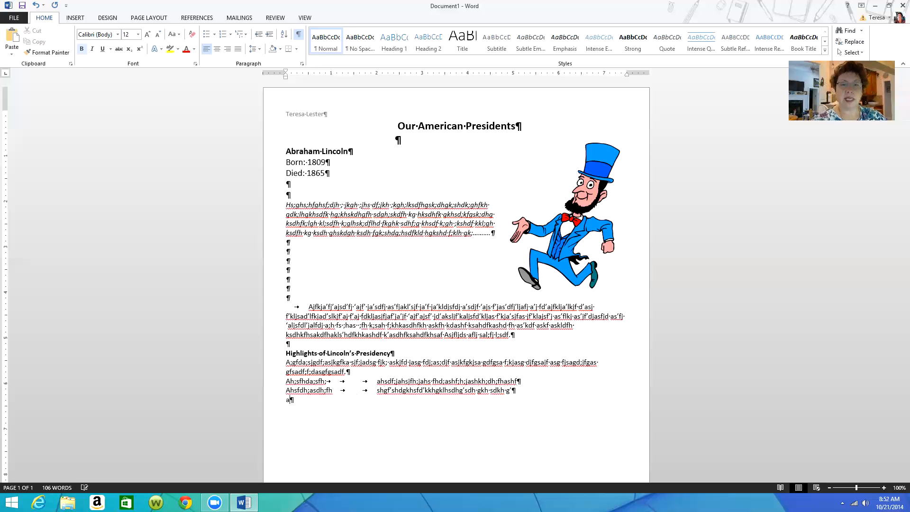
pyautogui.press('Tab')
pyautogui.press('Tab')
pyautogui.press('Tab')
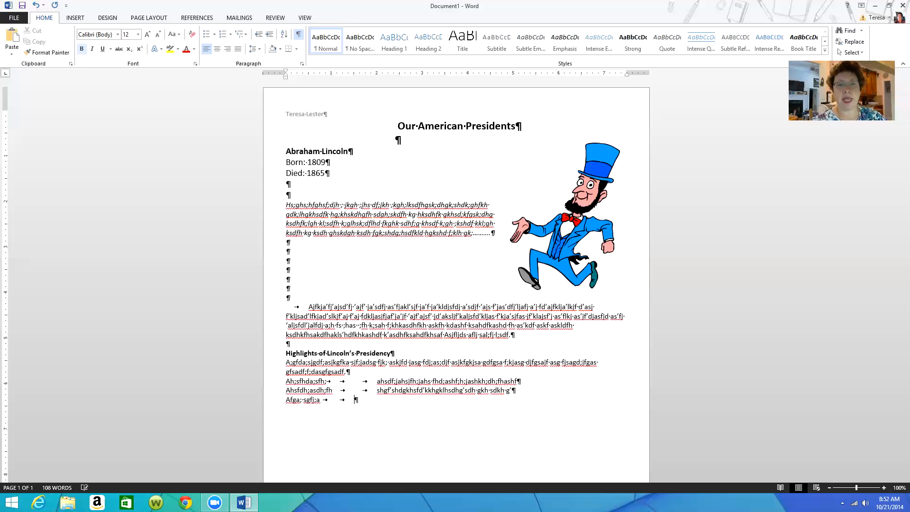
pyautogui.write("sh'gh'sdkh gk'shd kghsdk'lgh k'sdh fgsd")
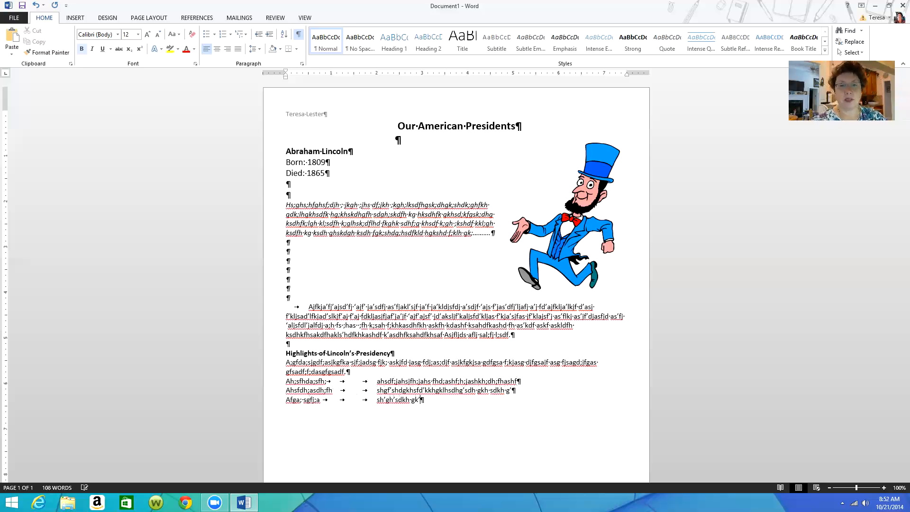
pyautogui.write('kghsdk’lgh k’sdh fgsdkgh')
# Add a fourth line with "Shg'kshg'khsd'ghsd", two tabs and the placeholder text "s g'h'kdhg 'khsd 'ghs'dkhgklshd k'gh ks'dh".
pyautogui.press('Return')
pyautogui.write("Shg'ksh")
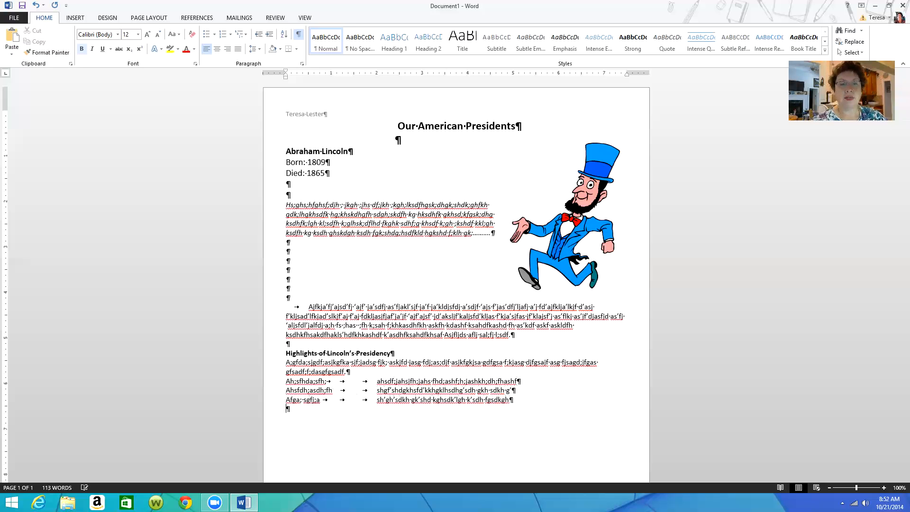
pyautogui.write("g'khsd'ghsd")
pyautogui.press('Tab')
pyautogui.press('Tab')
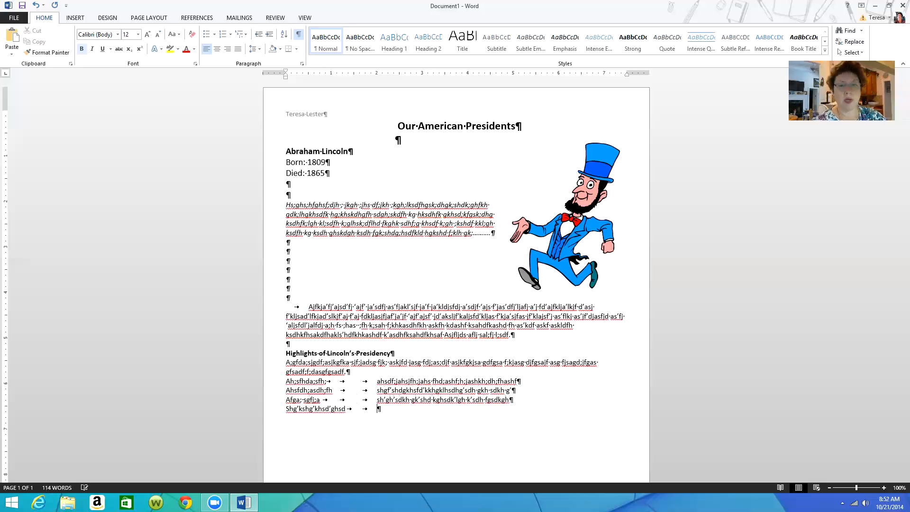
pyautogui.write("s g'h'kdhg 'khsd 'ghs'dkhgklshd k'gh k'")
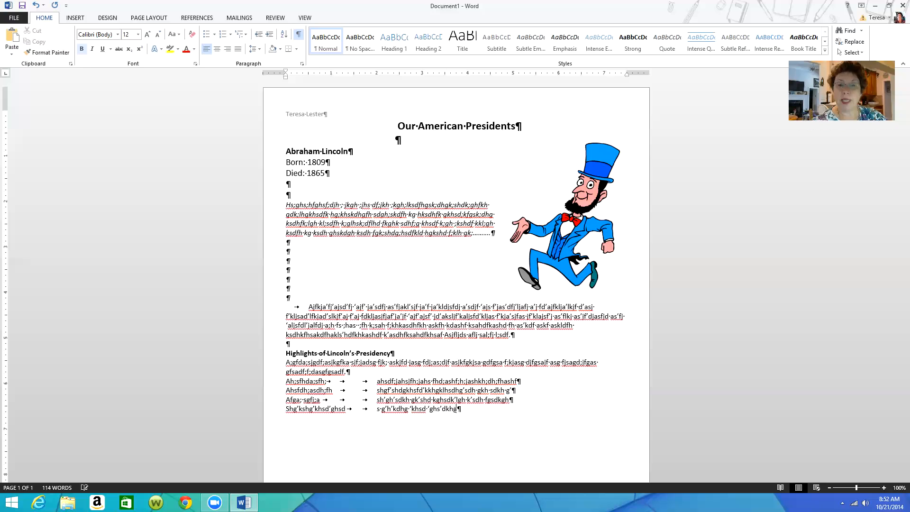
pyautogui.write('dh')
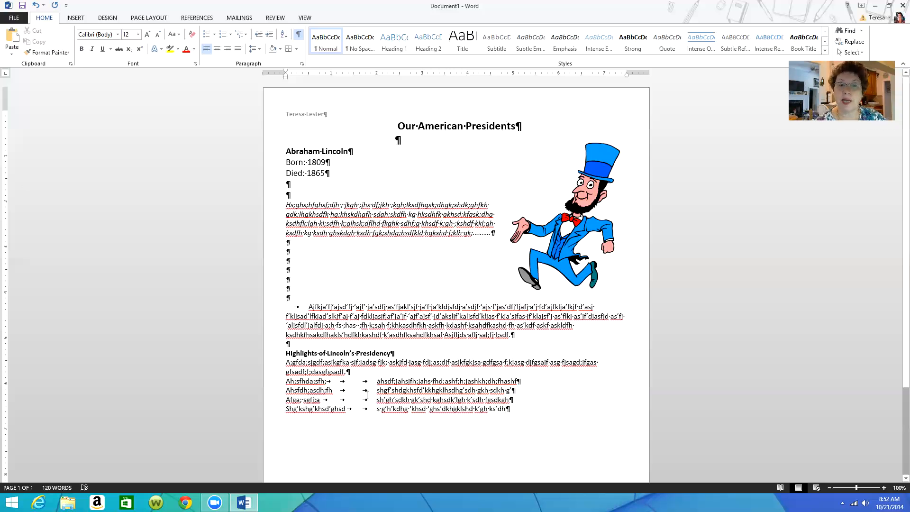
# Add a fifth line with "Ashshf;has;hf;", two tabs and "sjdg", followed by the separate lines "Ljs" and "ldjglsdf".
pyautogui.press('Return')
pyautogui.write('Ashshf;has;hf;')
pyautogui.press('Tab')
pyautogui.press('Tab')
pyautogui.write('sjdg')
pyautogui.press('Return')
pyautogui.write('Ljs')
pyautogui.press('Return')
pyautogui.write('ldjglsdf')
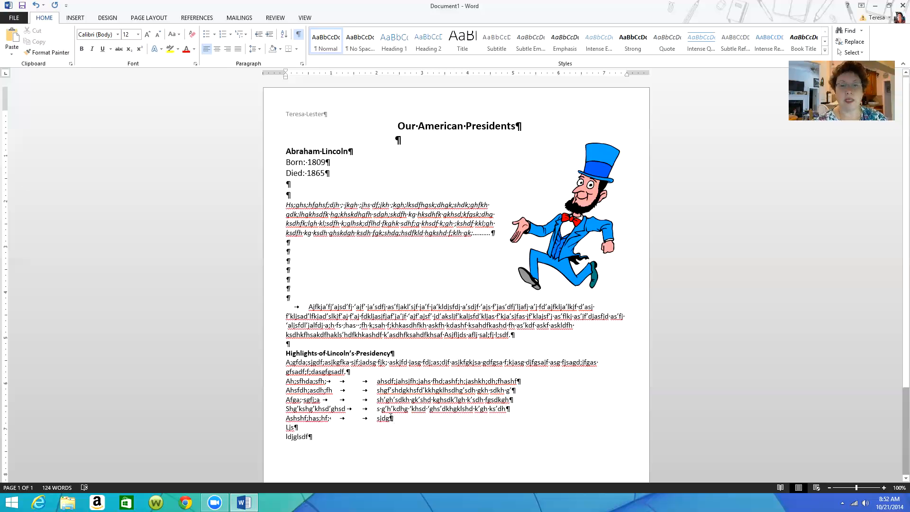
# Remove the "Ljs" line and join the last line to the fifth one so its second column reads "sjdgdjglsdf".
pyautogui.press('Delete')
pyautogui.press('Delete')
pyautogui.press('Delete')
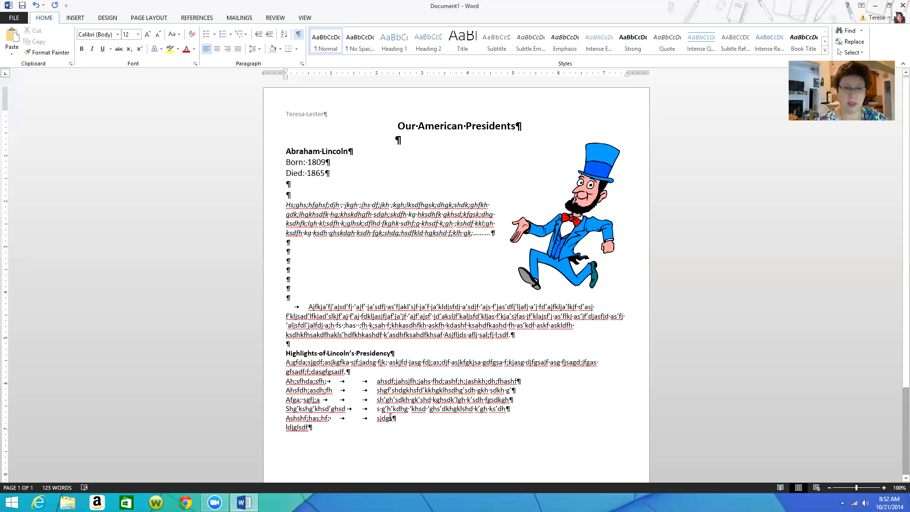
pyautogui.press('Delete')
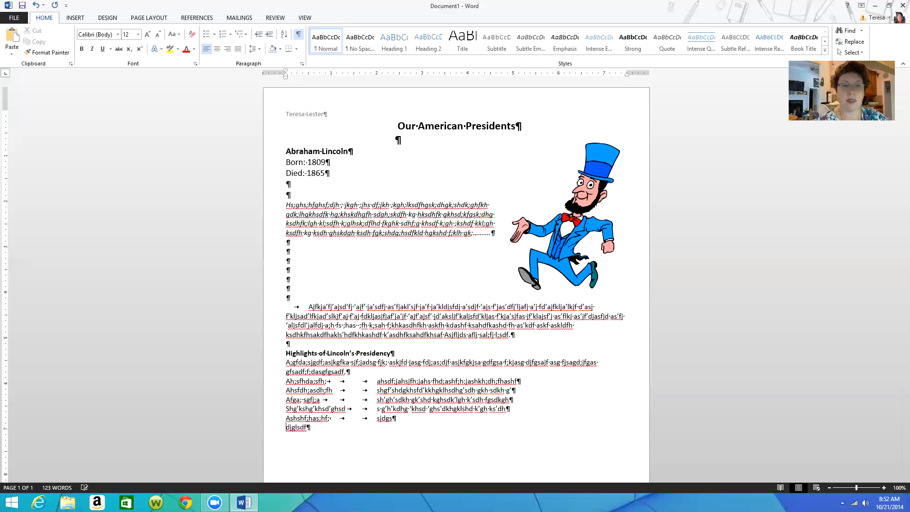
pyautogui.press('BackSpace')
pyautogui.press('BackSpace')
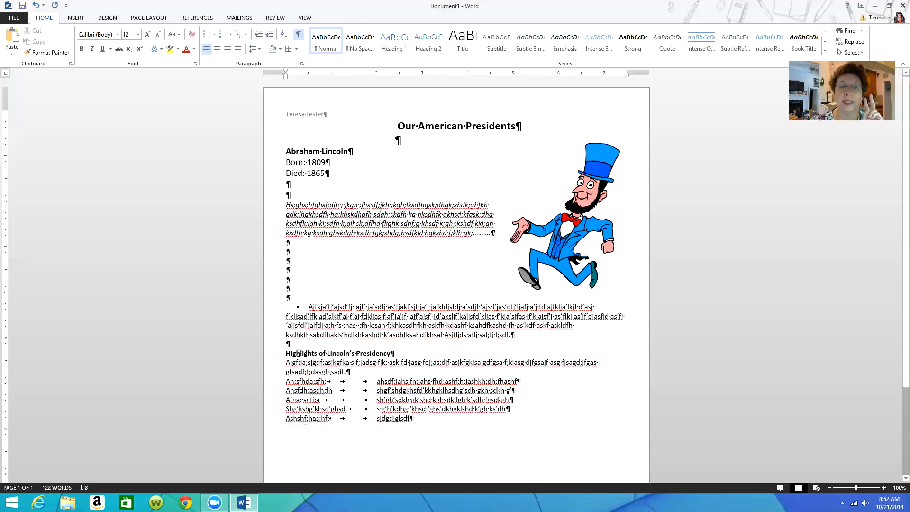
# Put a box border around the "Highlights of Lincoln's Presidency" section, from its heading through the last tabbed line.
pyautogui.click(286, 353)
pyautogui.moveTo(286, 353); pyautogui.dragTo(484, 425)
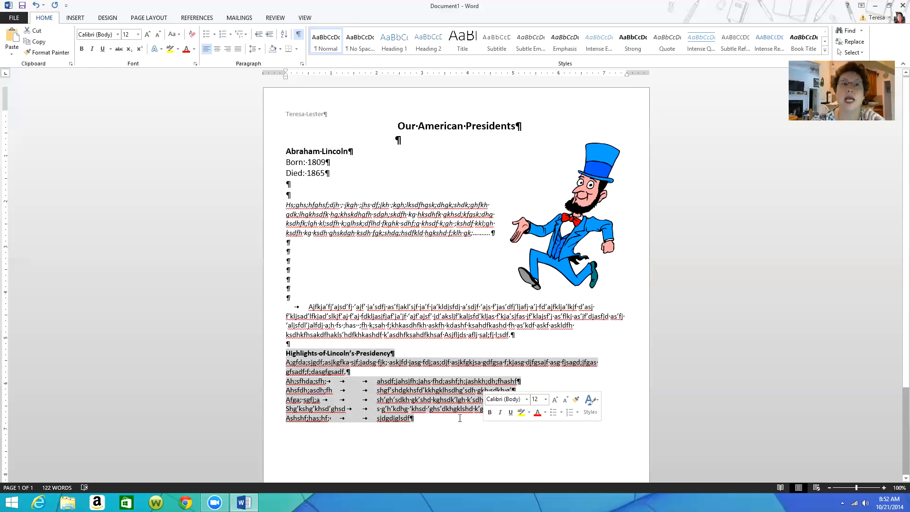
pyautogui.click(150, 18)
pyautogui.moveTo(874, 53); pyautogui.dragTo(866, 129)
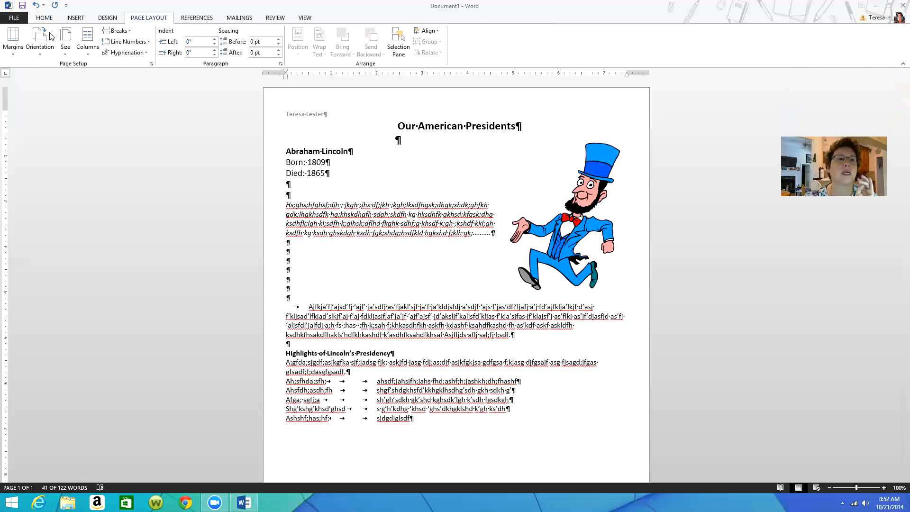
pyautogui.click(112, 17)
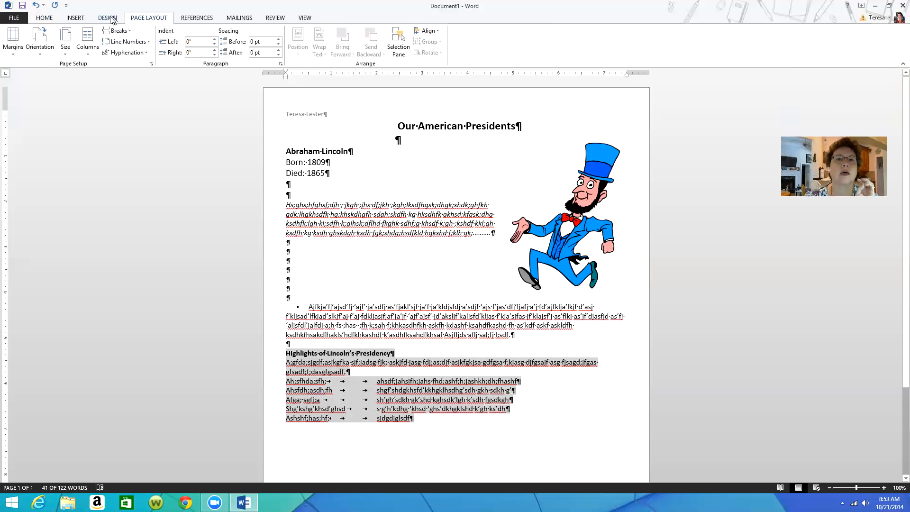
pyautogui.click(108, 19)
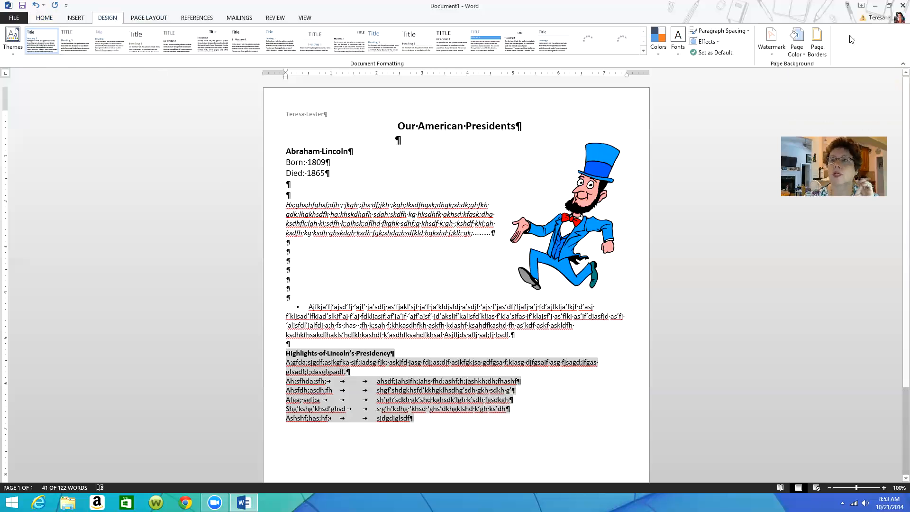
pyautogui.click(820, 37)
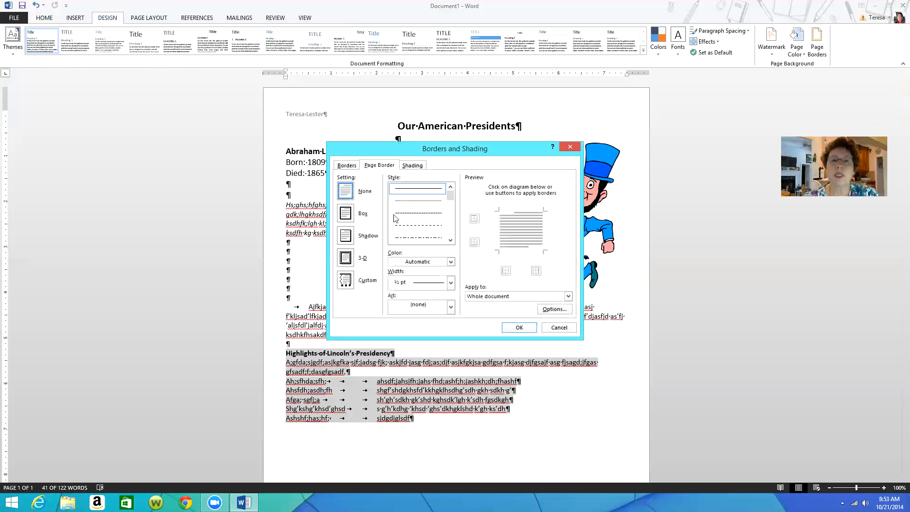
pyautogui.click(350, 165)
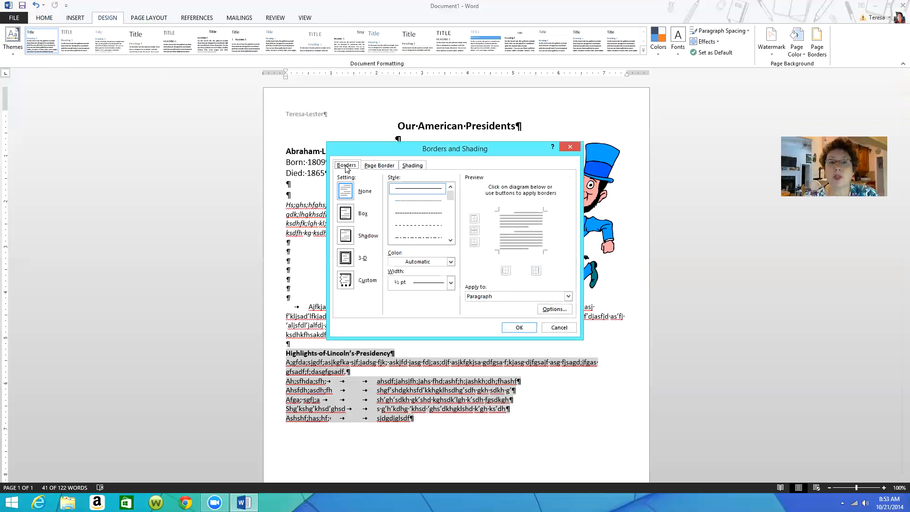
pyautogui.click(345, 214)
pyautogui.click(519, 327)
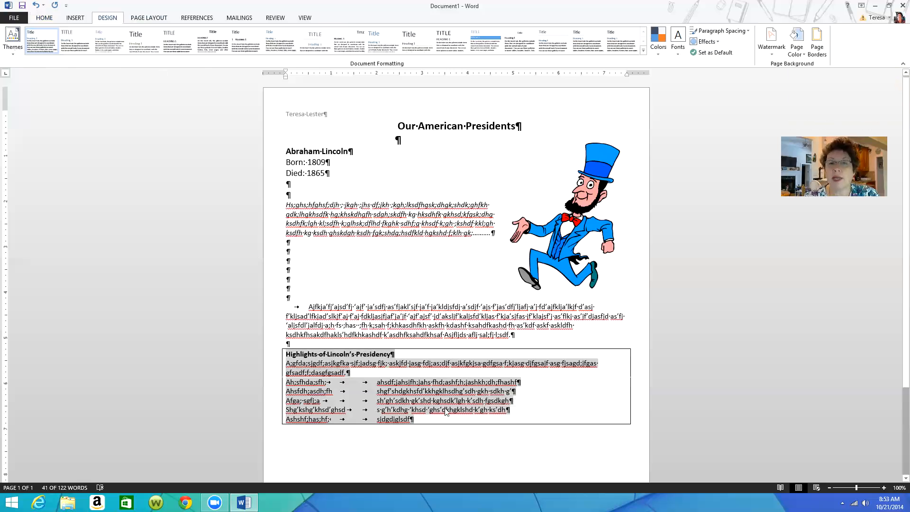
# Add an art page border of red hearts around the whole document.
pyautogui.click(414, 290)
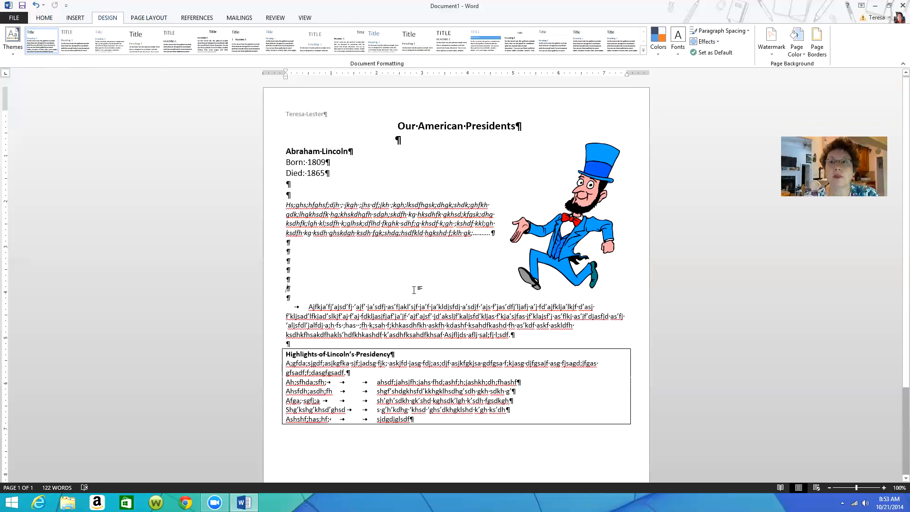
pyautogui.click(817, 39)
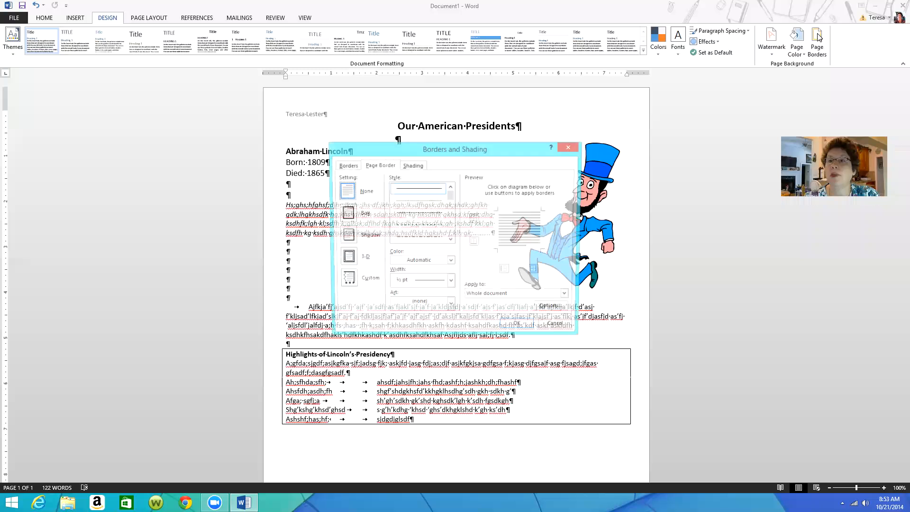
pyautogui.click(345, 280)
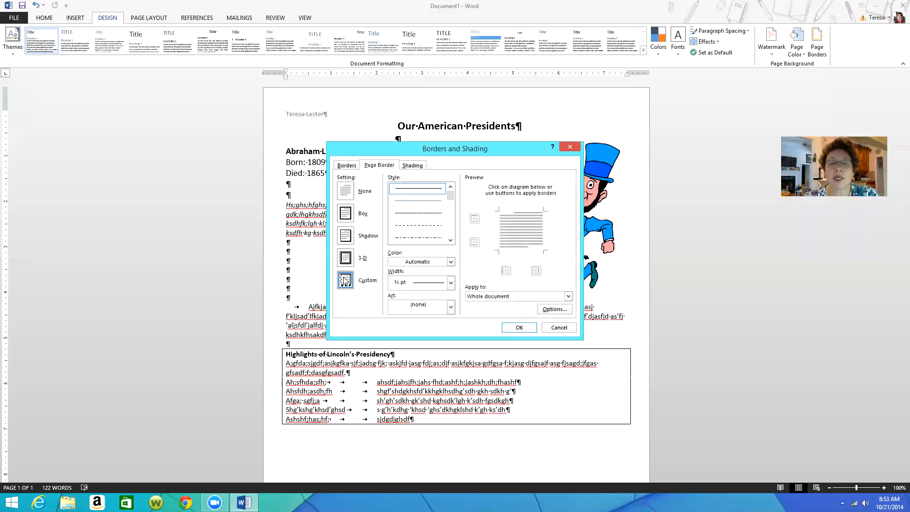
pyautogui.click(451, 264)
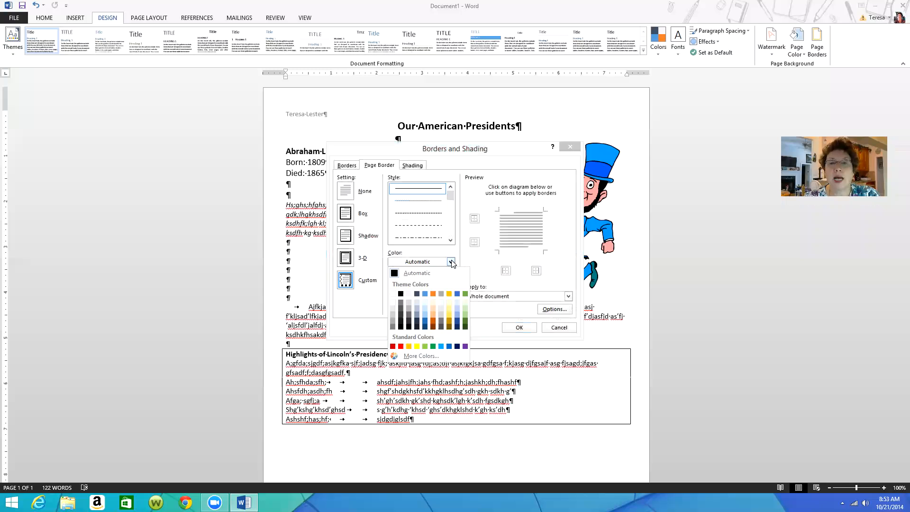
pyautogui.click(475, 276)
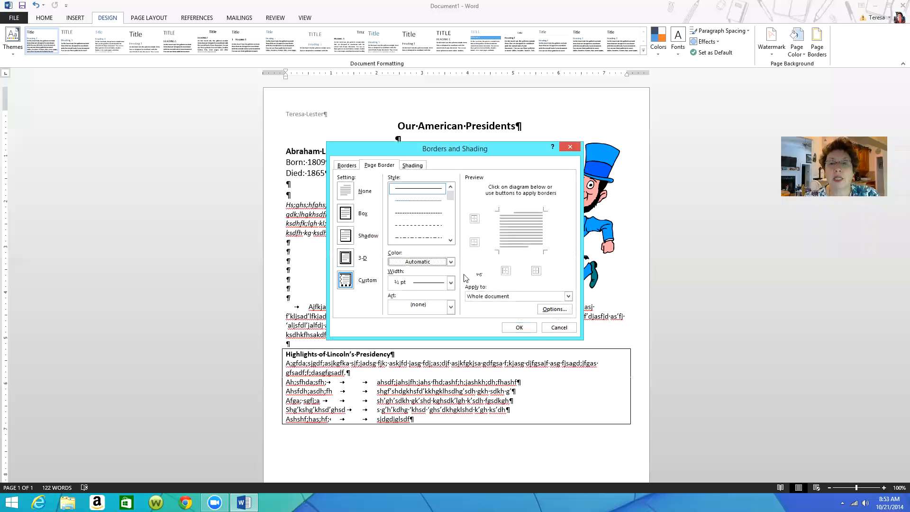
pyautogui.click(450, 307)
pyautogui.click(450, 373)
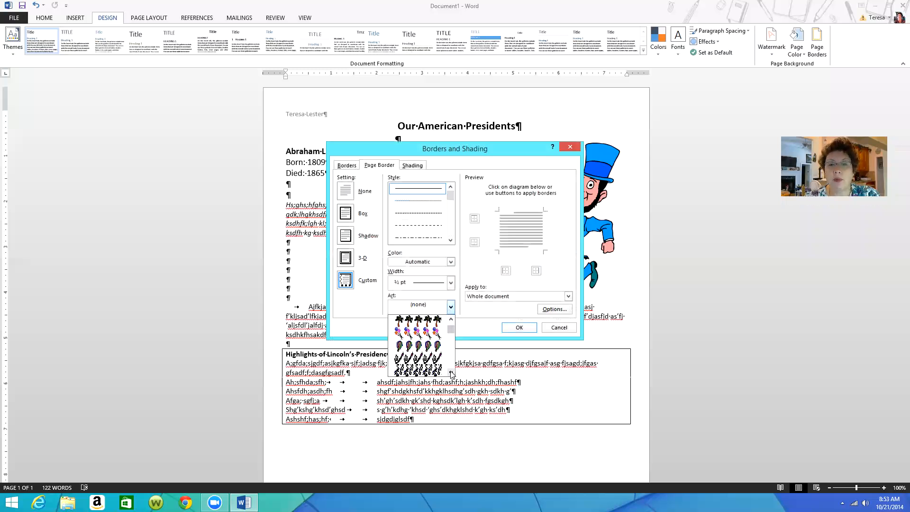
pyautogui.click(437, 351)
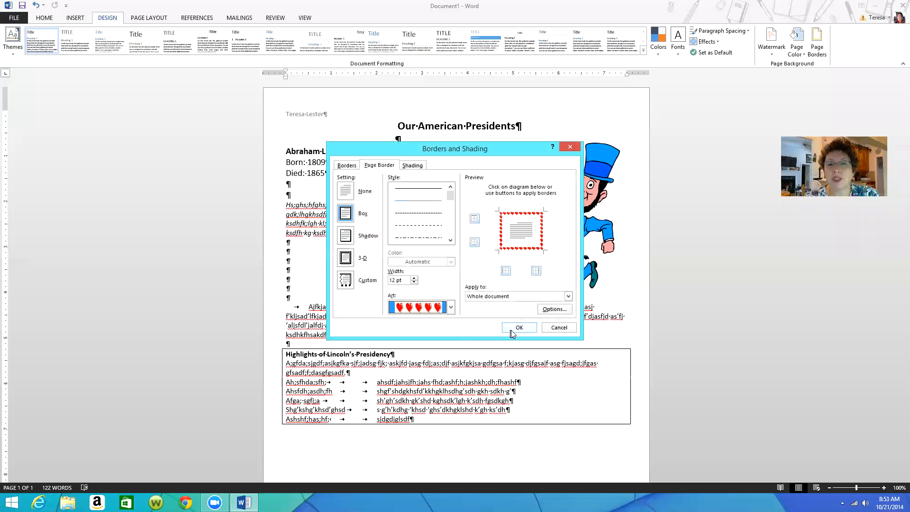
pyautogui.click(517, 329)
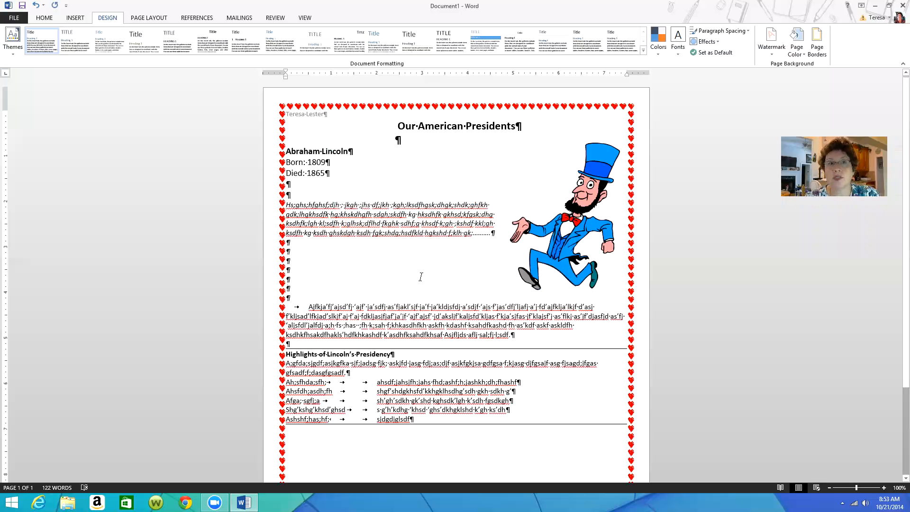
# Check the page layout and heart border in the print preview, and return to the document.
pyautogui.click(16, 18)
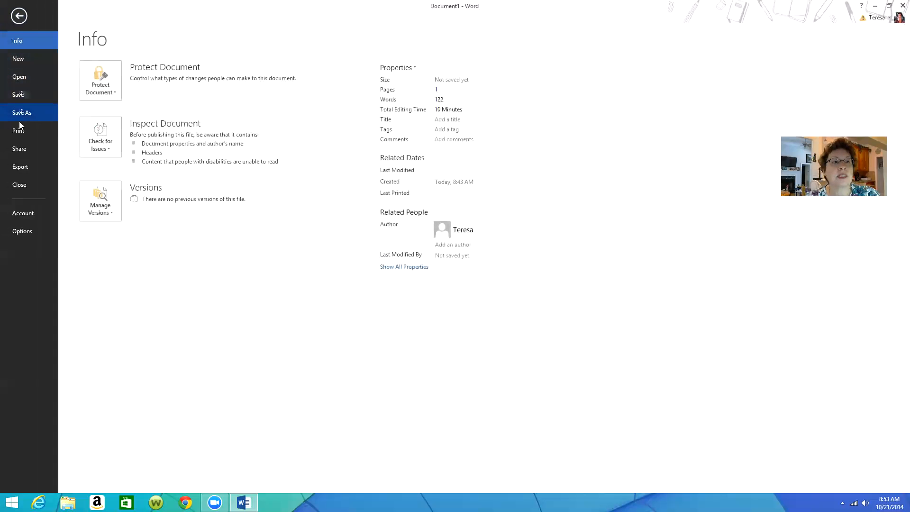
pyautogui.click(19, 129)
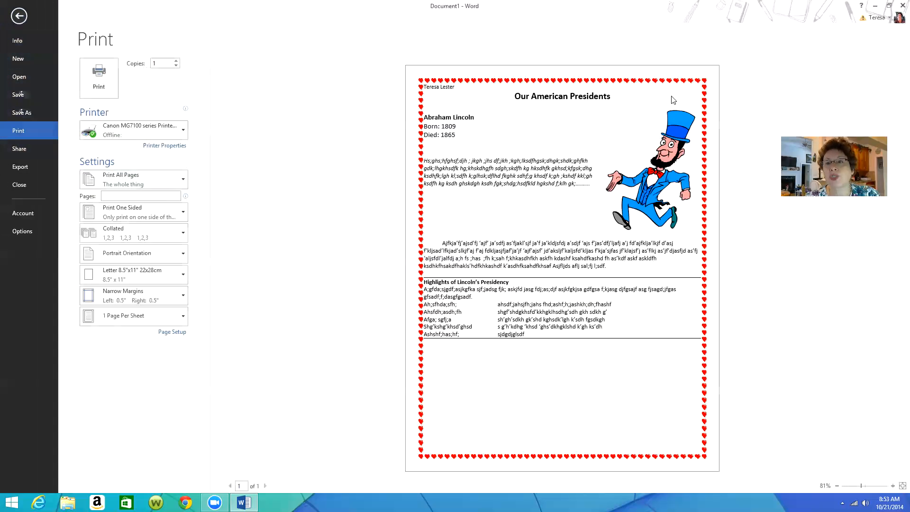
pyautogui.click(420, 396)
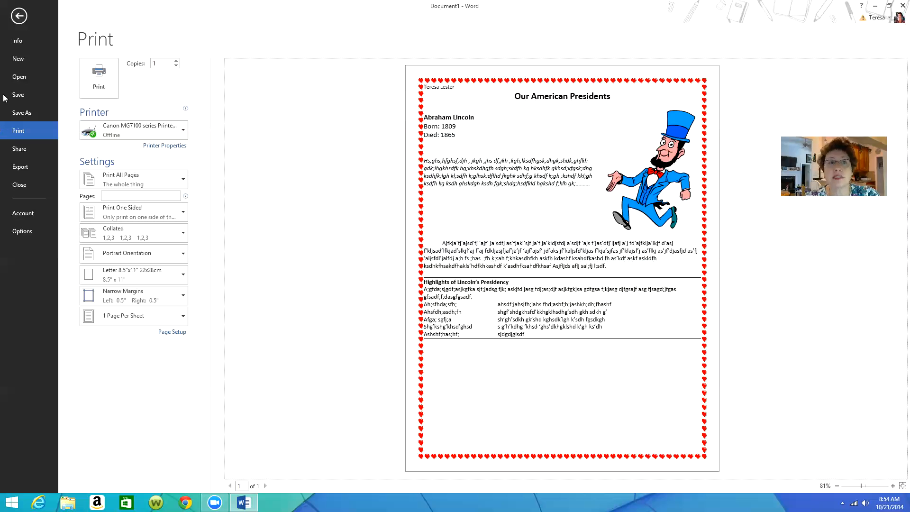
pyautogui.click(19, 19)
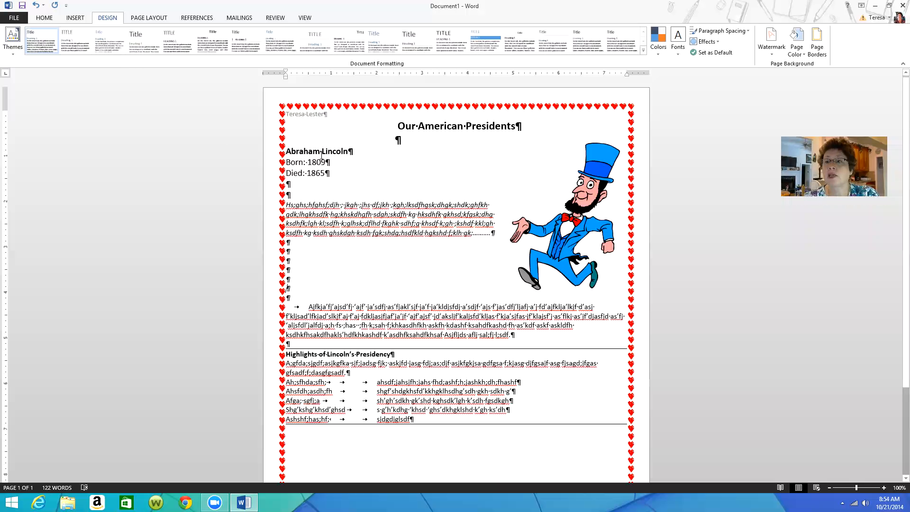